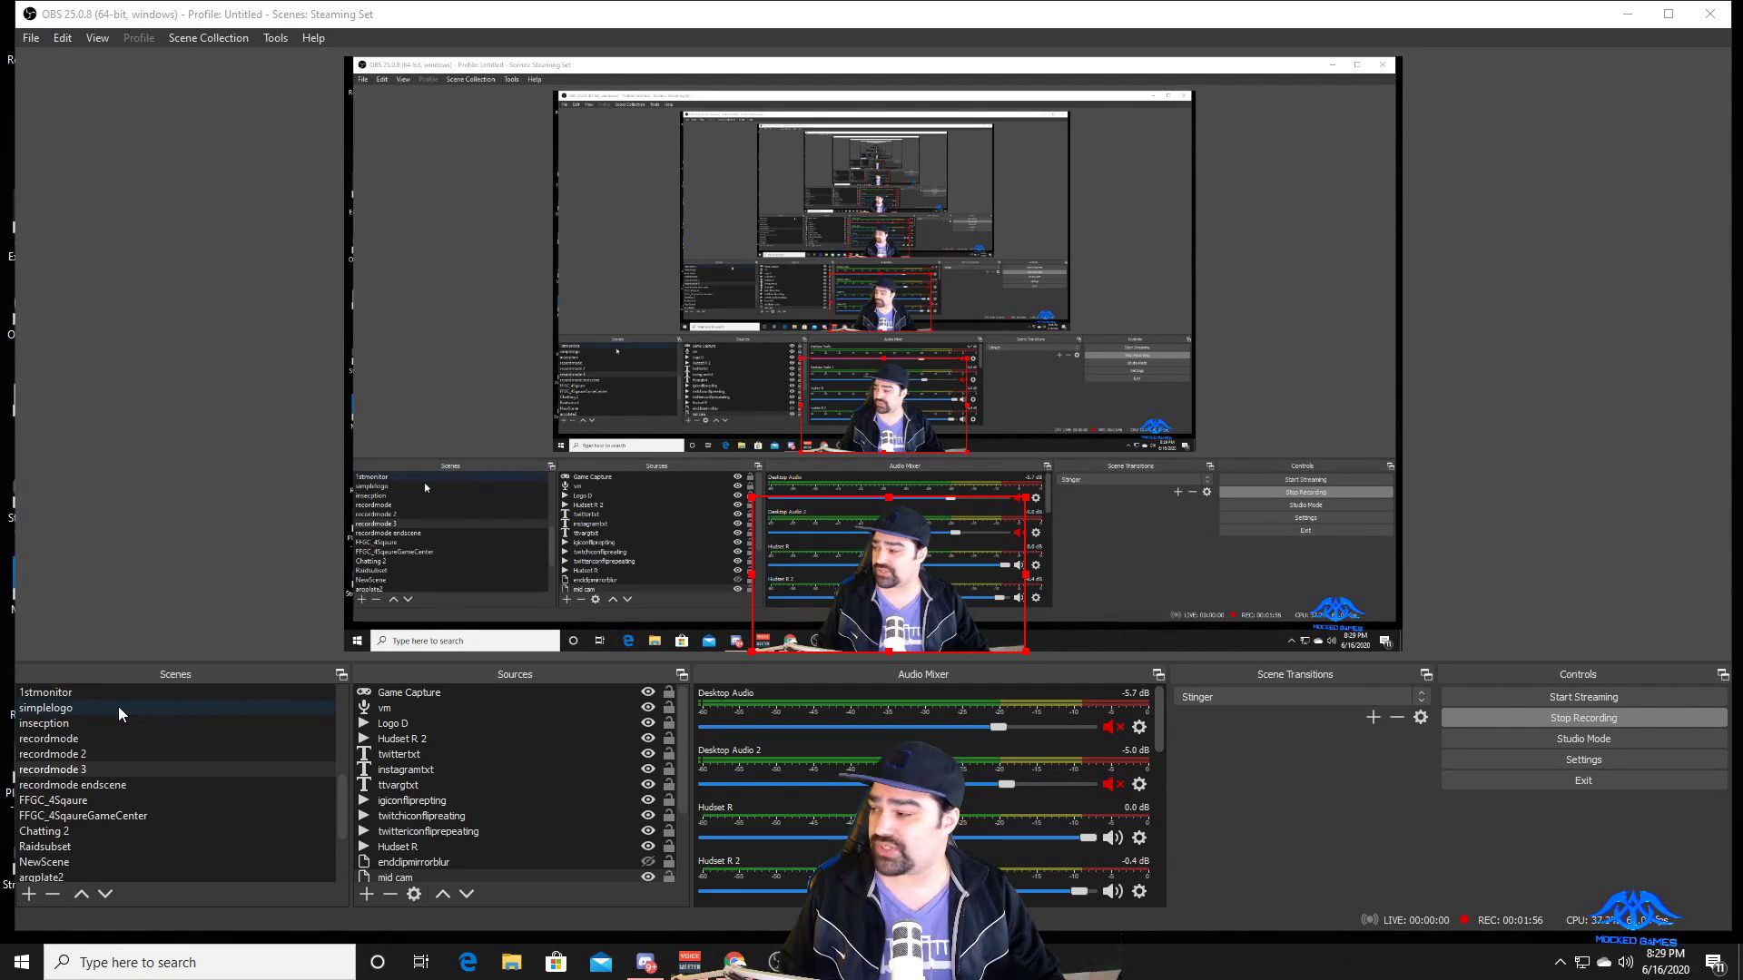
# Step: Open the context menu for the 'recordmode 3' scene in the Scenes dock
pyautogui.rightClick(123, 766)
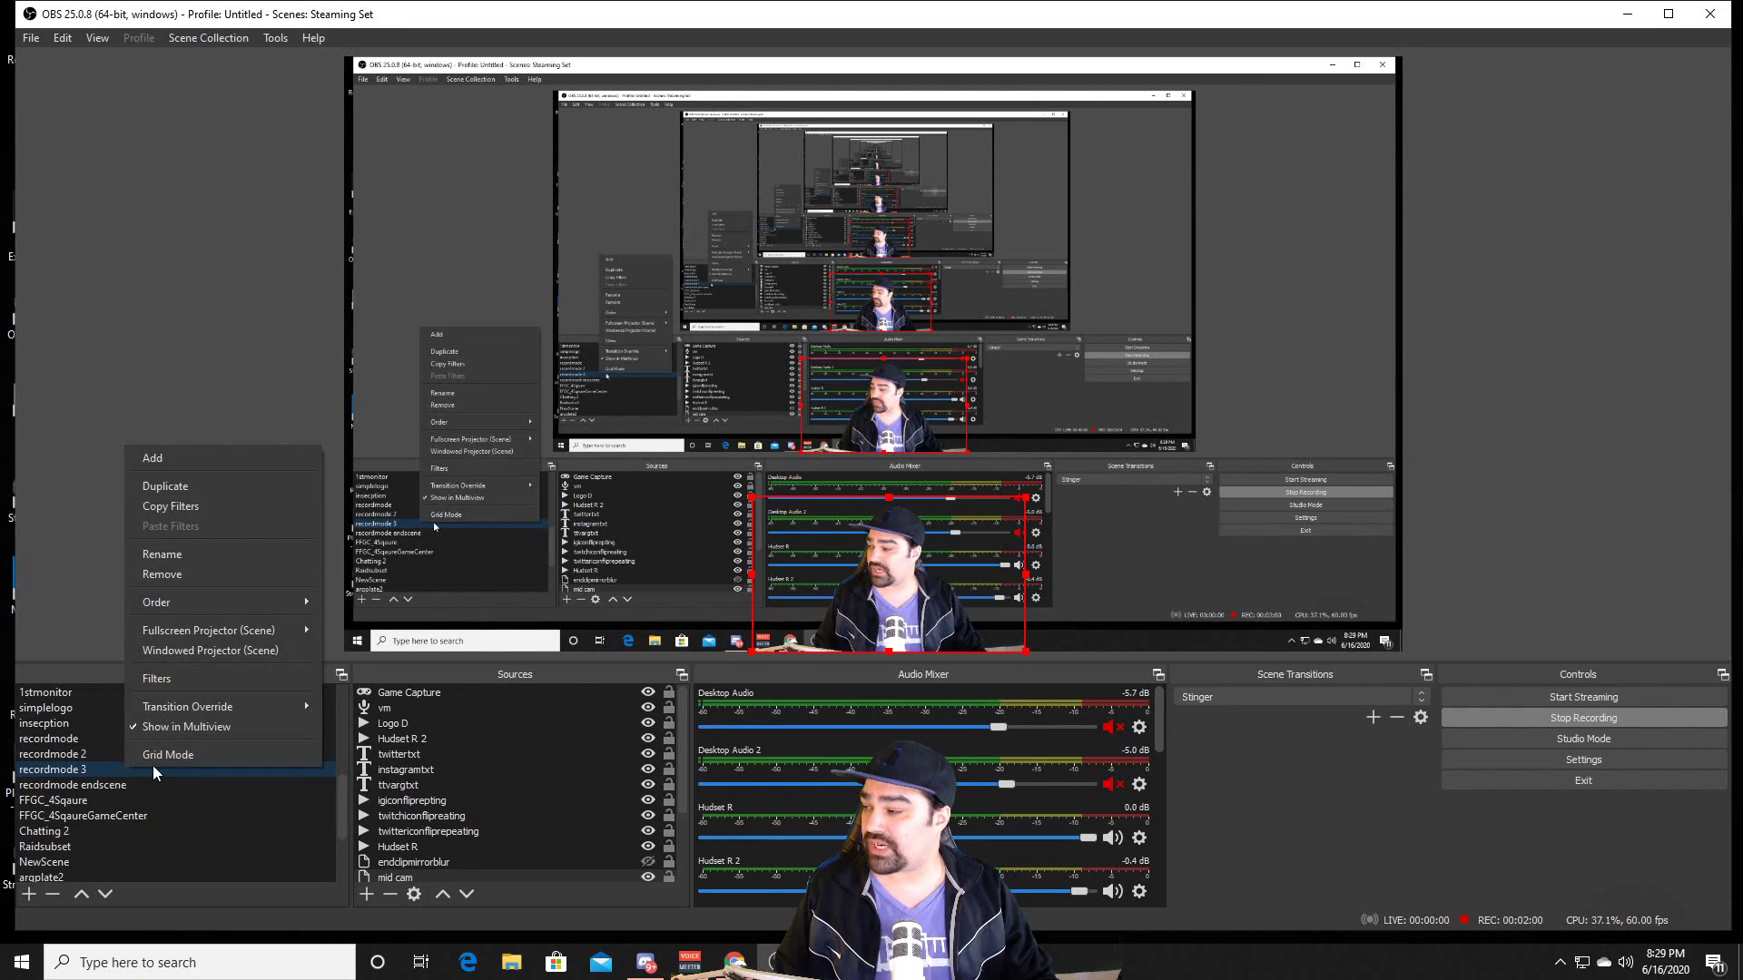
pyautogui.click(199, 685)
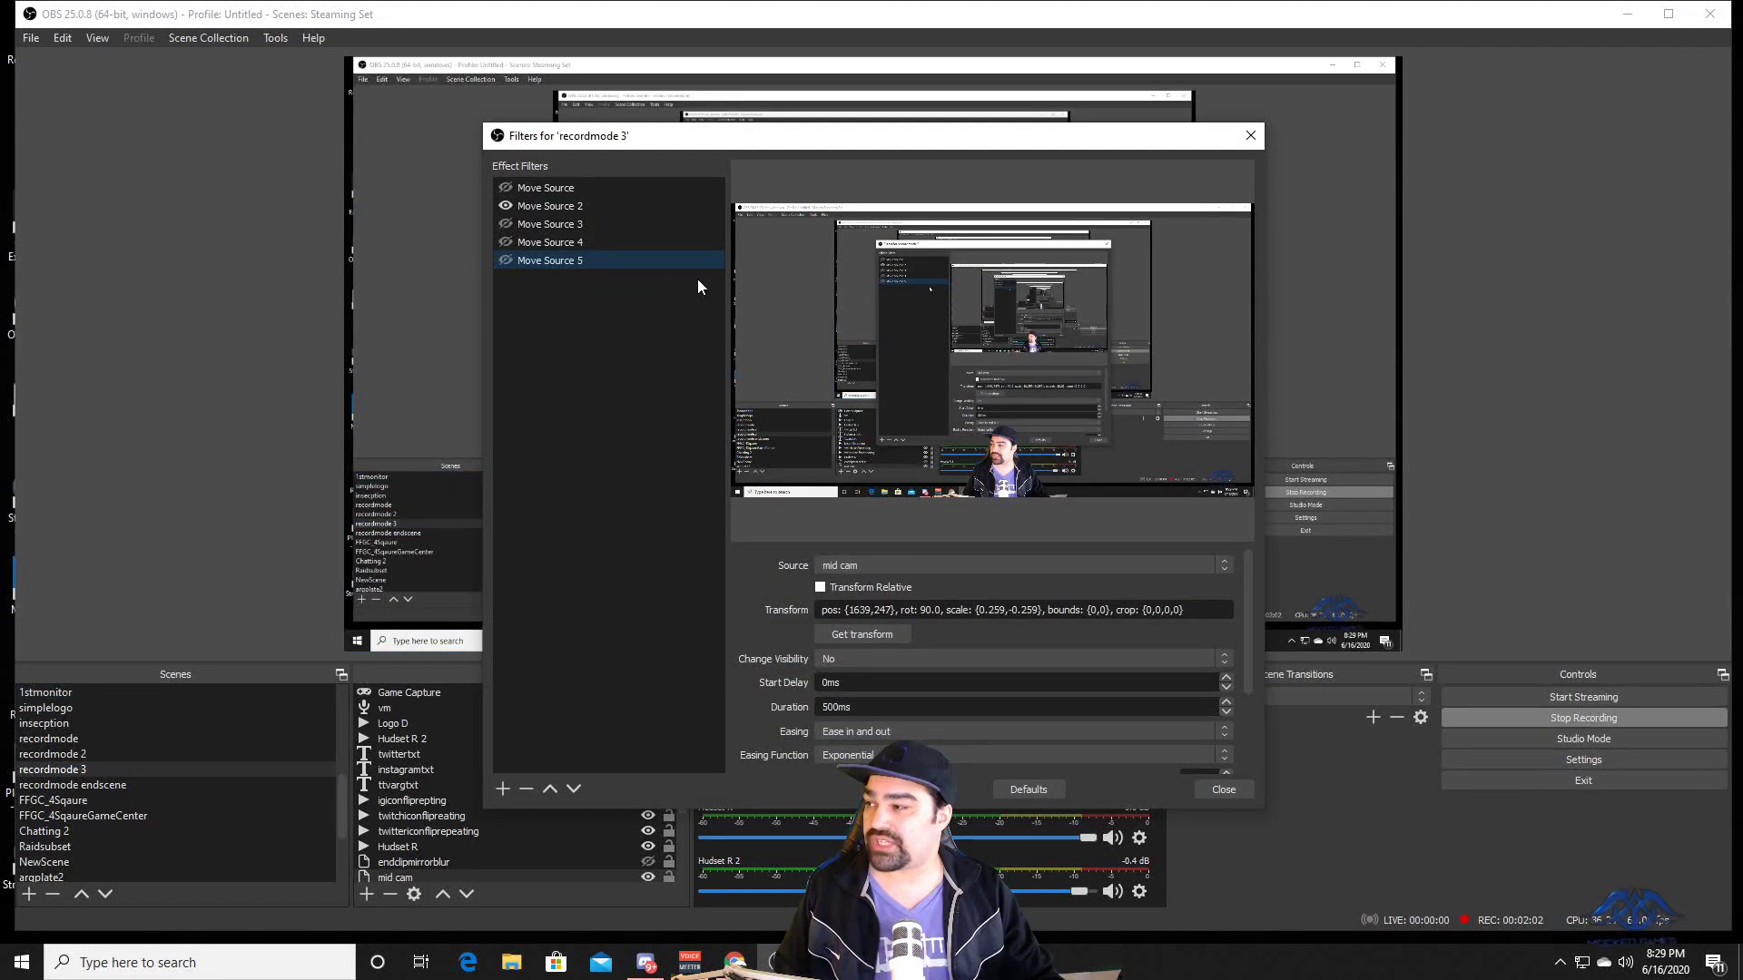
pyautogui.moveTo(653, 141); pyautogui.dragTo(319, 141)
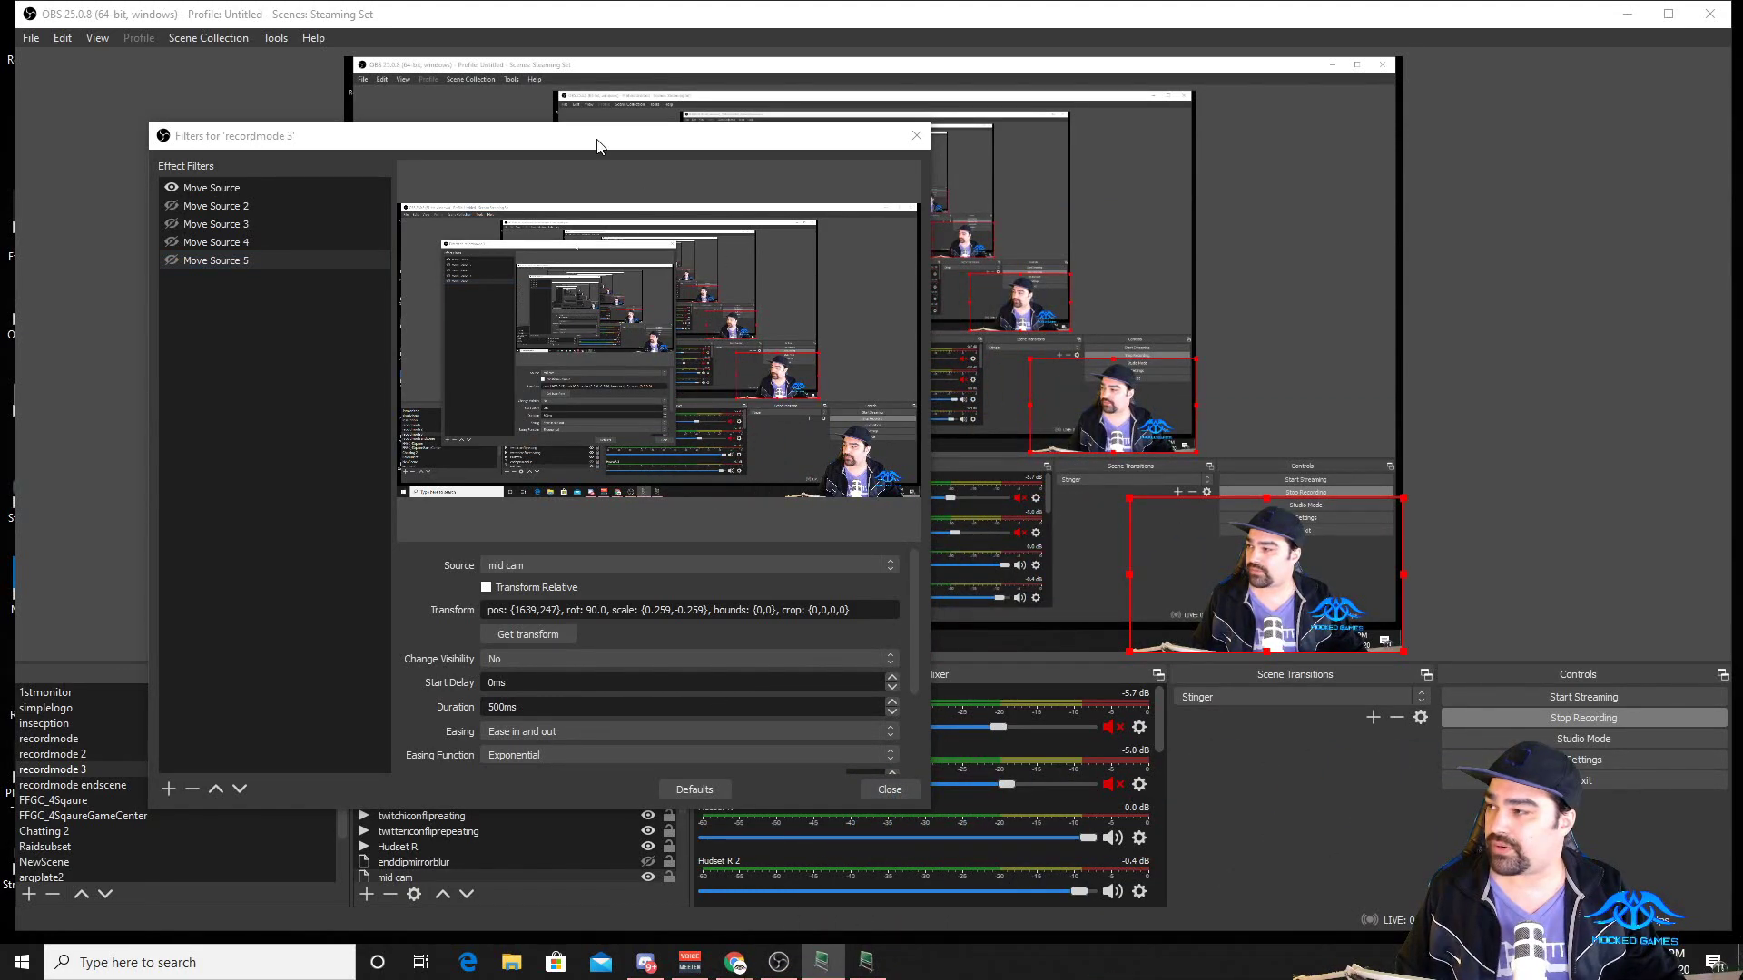
pyautogui.moveTo(597, 145); pyautogui.dragTo(597, 118)
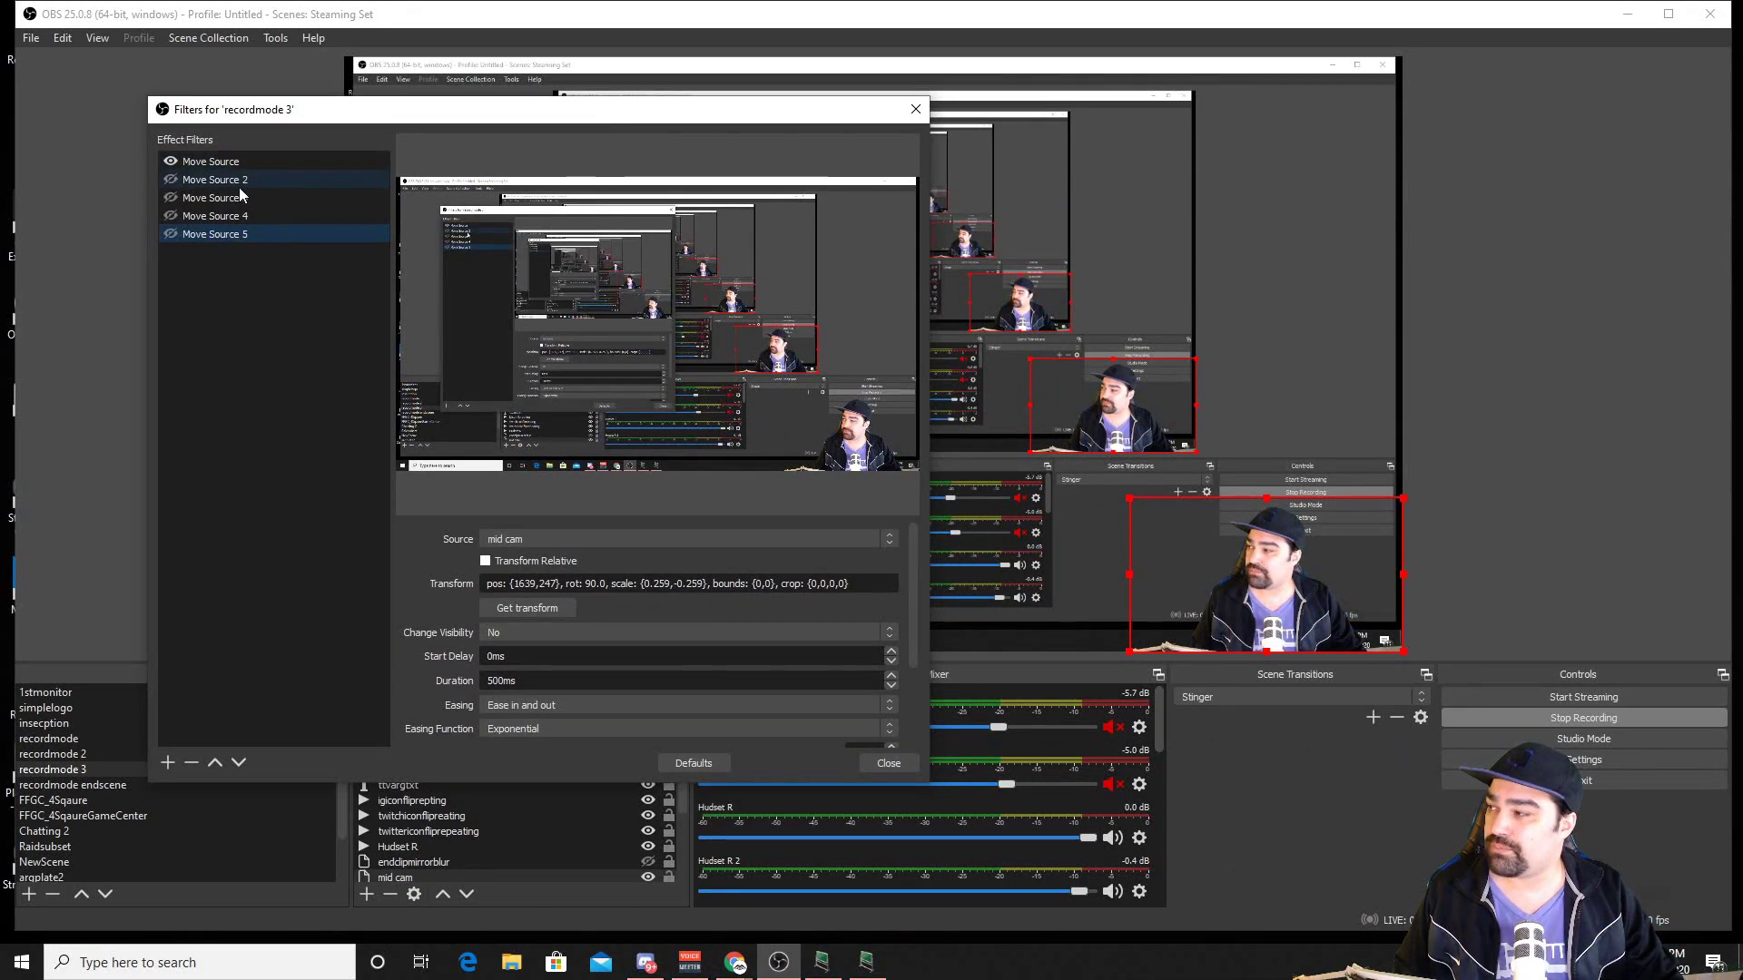
pyautogui.click(246, 235)
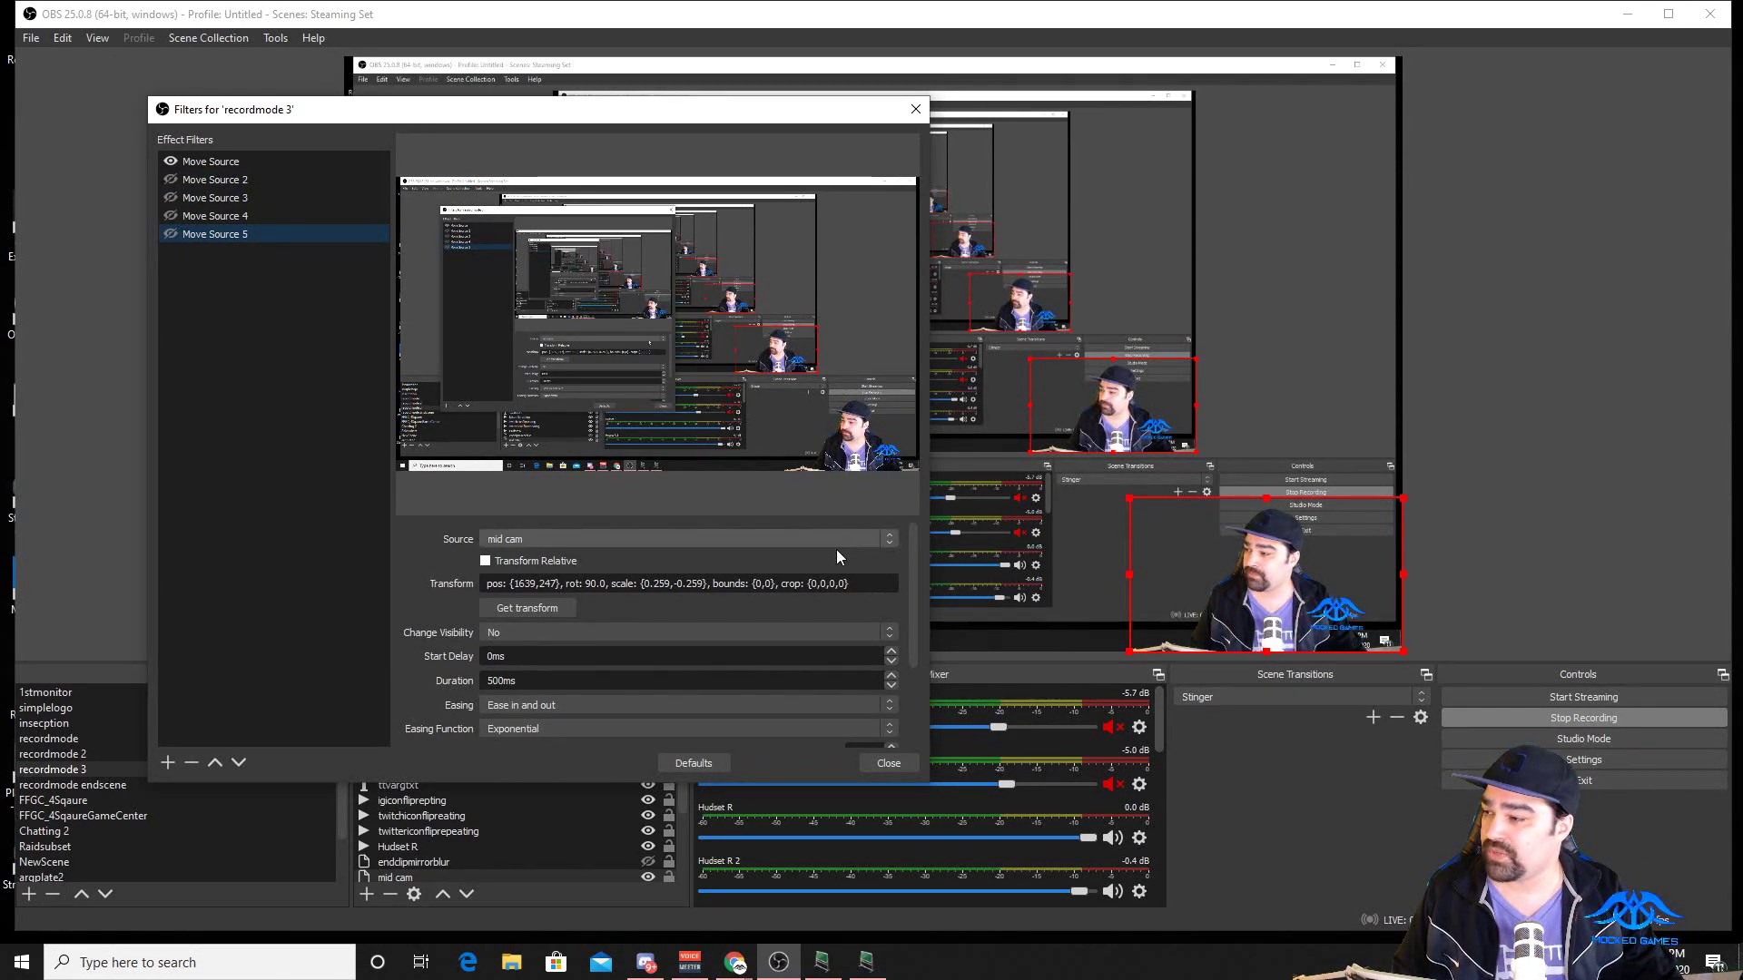
pyautogui.scroll(-1, 913, 601)
pyautogui.moveTo(914, 600); pyautogui.dragTo(905, 688)
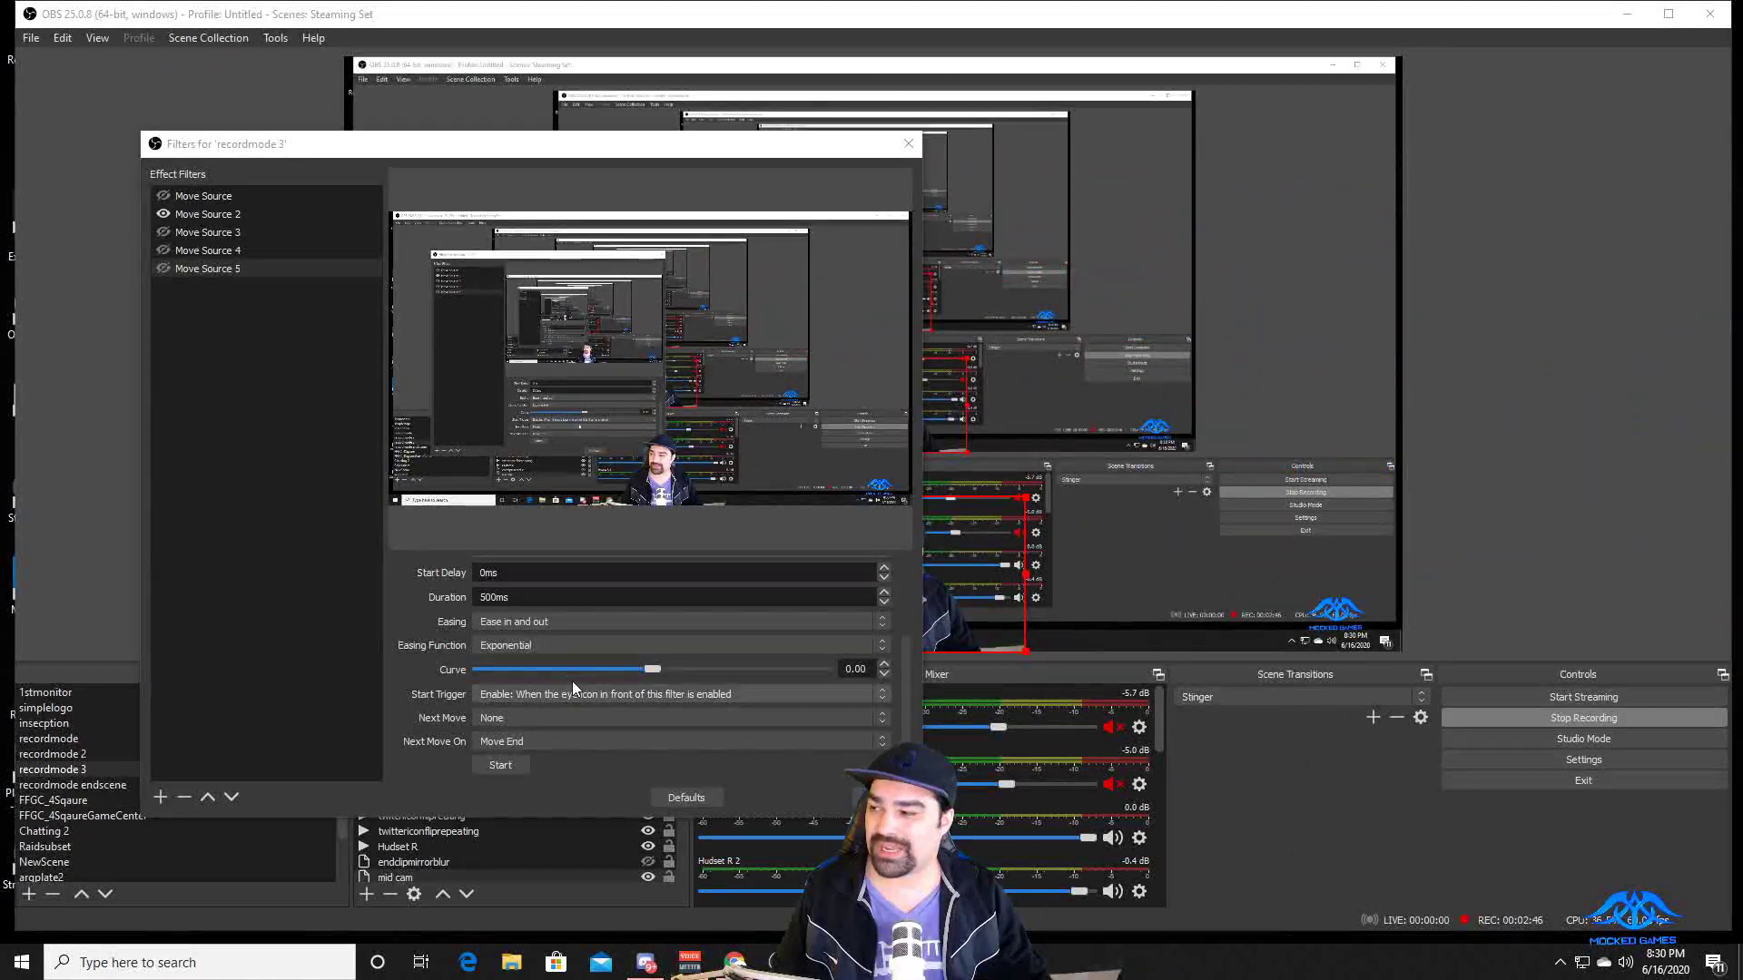
pyautogui.moveTo(608, 150)
pyautogui.mouseDown()
pyautogui.moveTo(601, 66)
pyautogui.moveTo(1730, 67)
pyautogui.mouseUp()
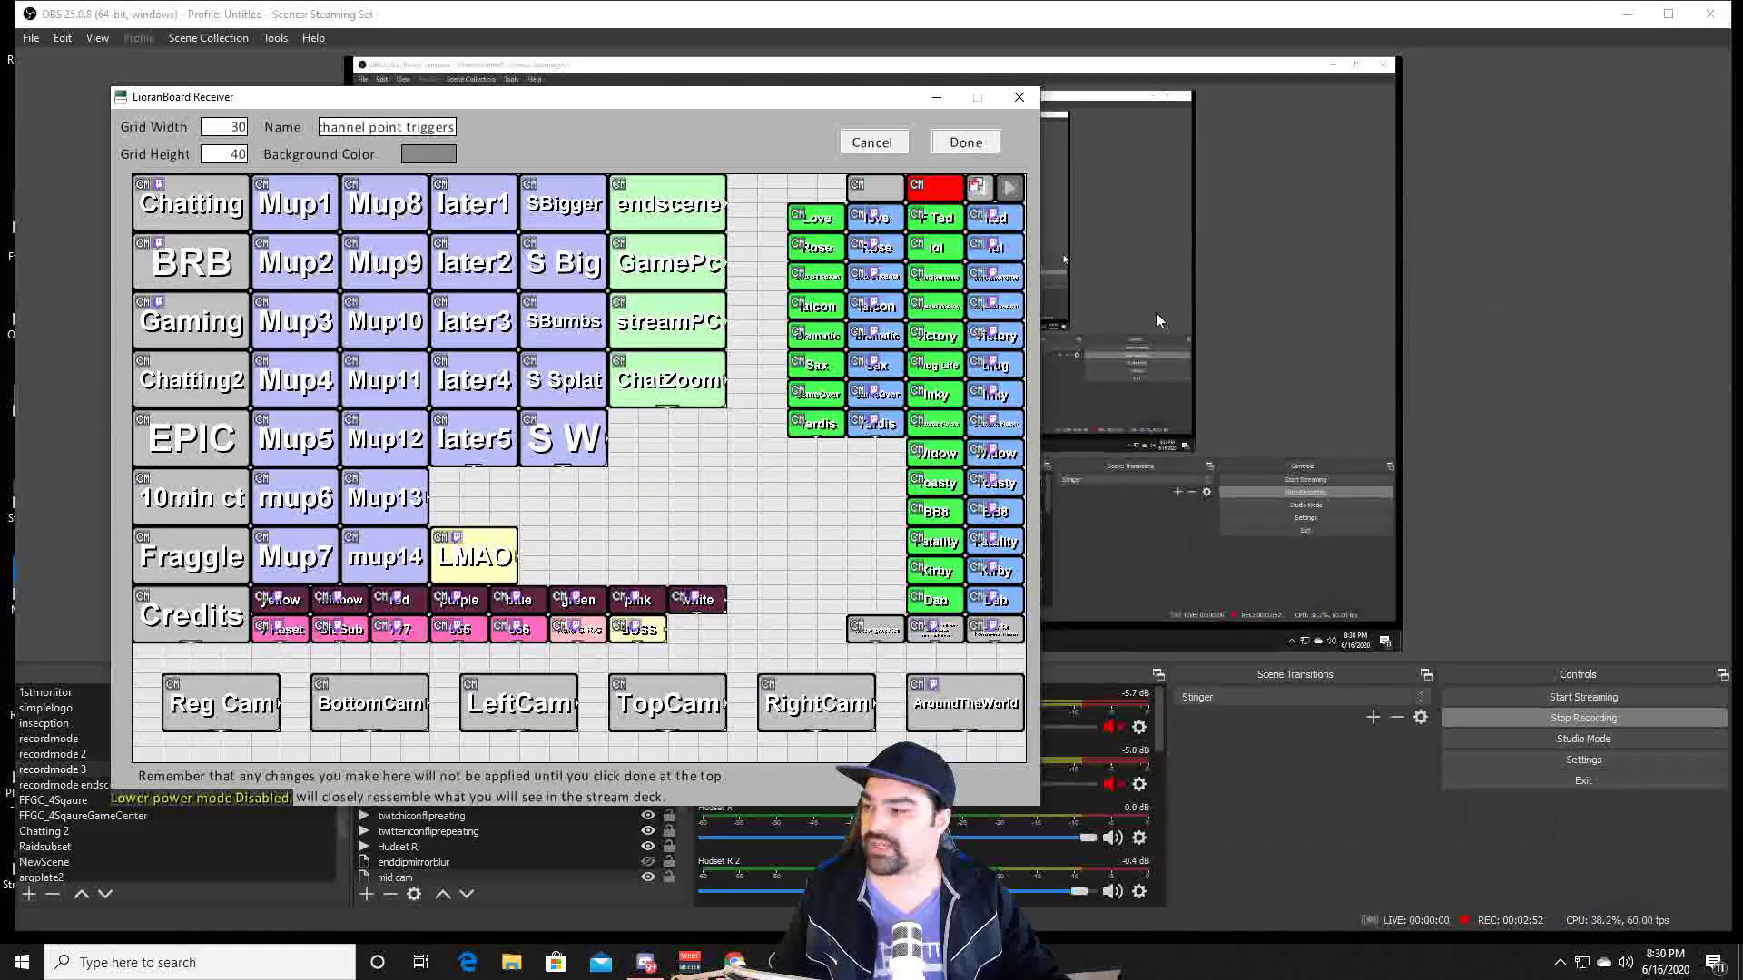
# Step: Reposition the LioranBoard Receiver window and open the Reg Cam button's options
pyautogui.moveTo(759, 102)
pyautogui.mouseDown()
pyautogui.moveTo(1012, 119)
pyautogui.moveTo(994, 118)
pyautogui.mouseUp()
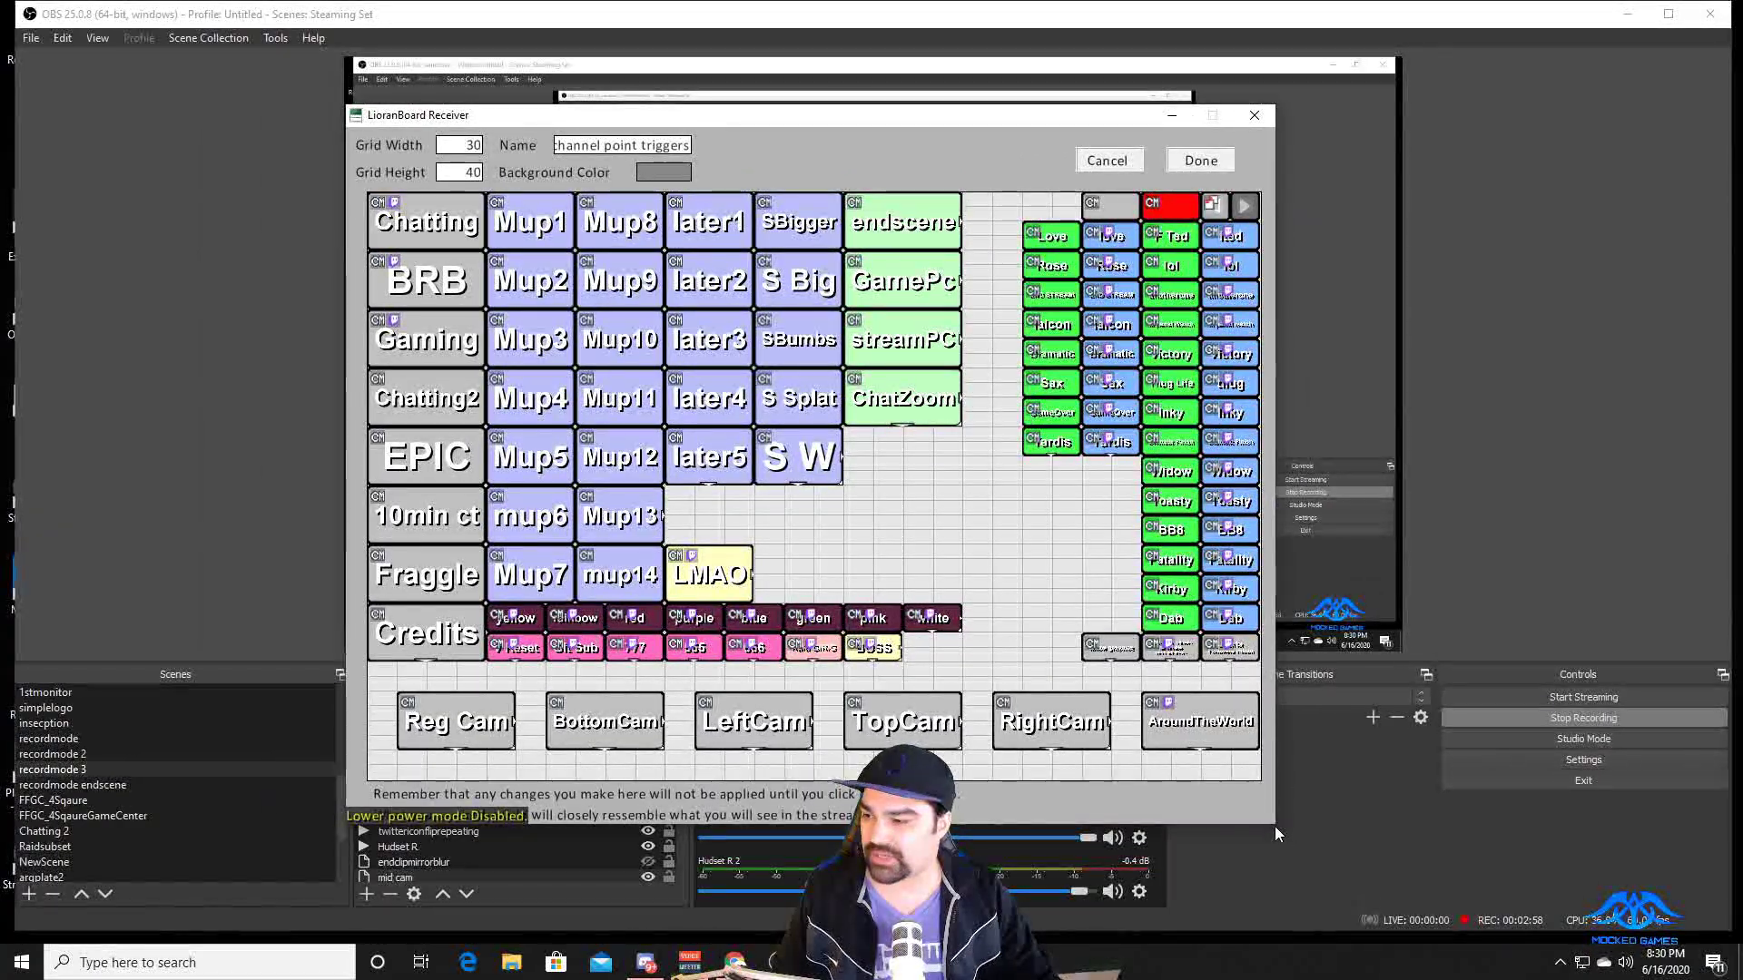
pyautogui.moveTo(845, 116); pyautogui.dragTo(736, 59)
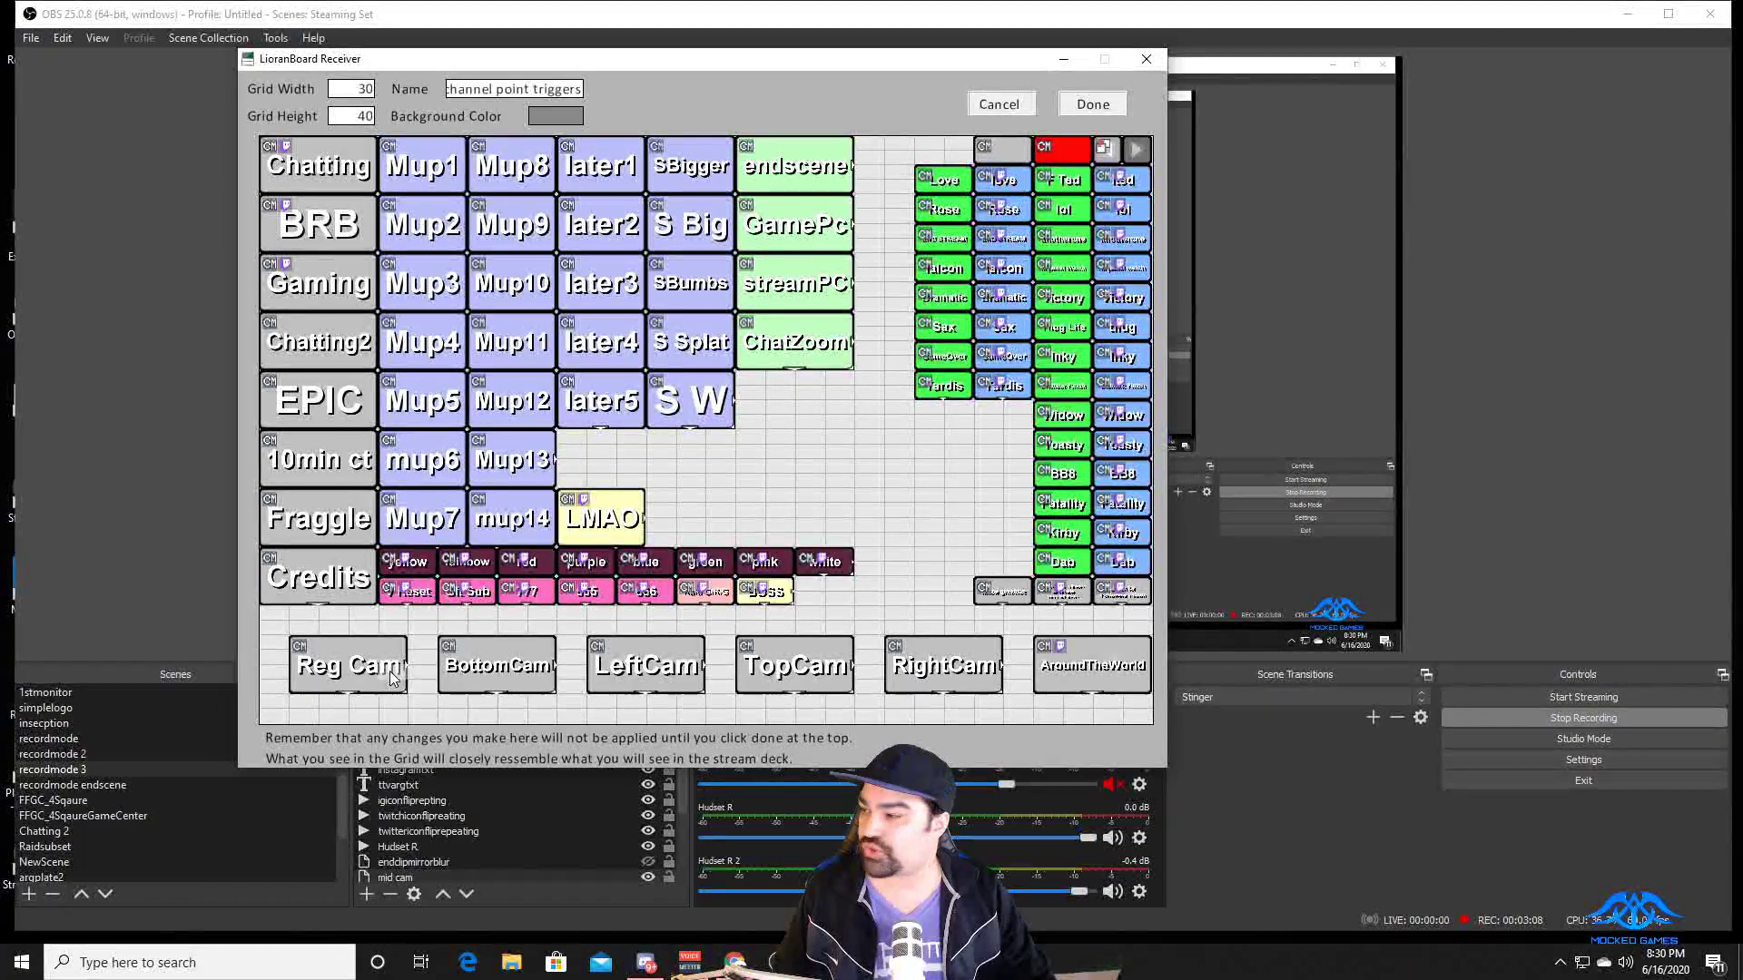
pyautogui.rightClick(357, 656)
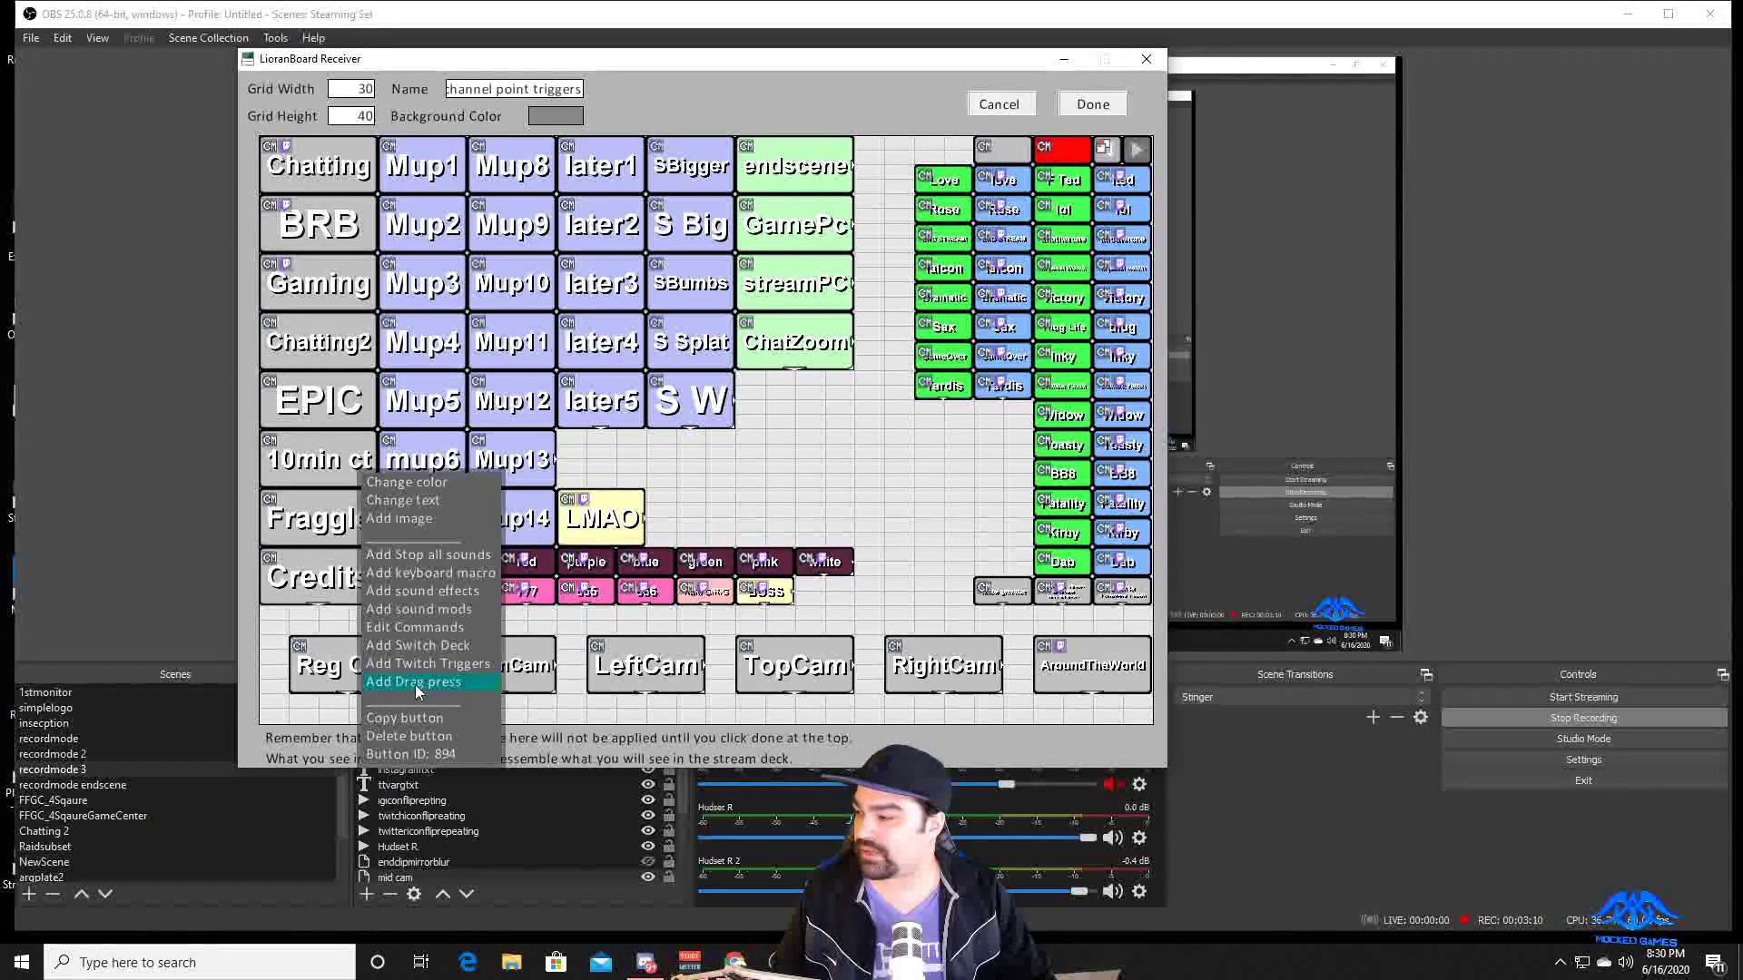
pyautogui.click(422, 626)
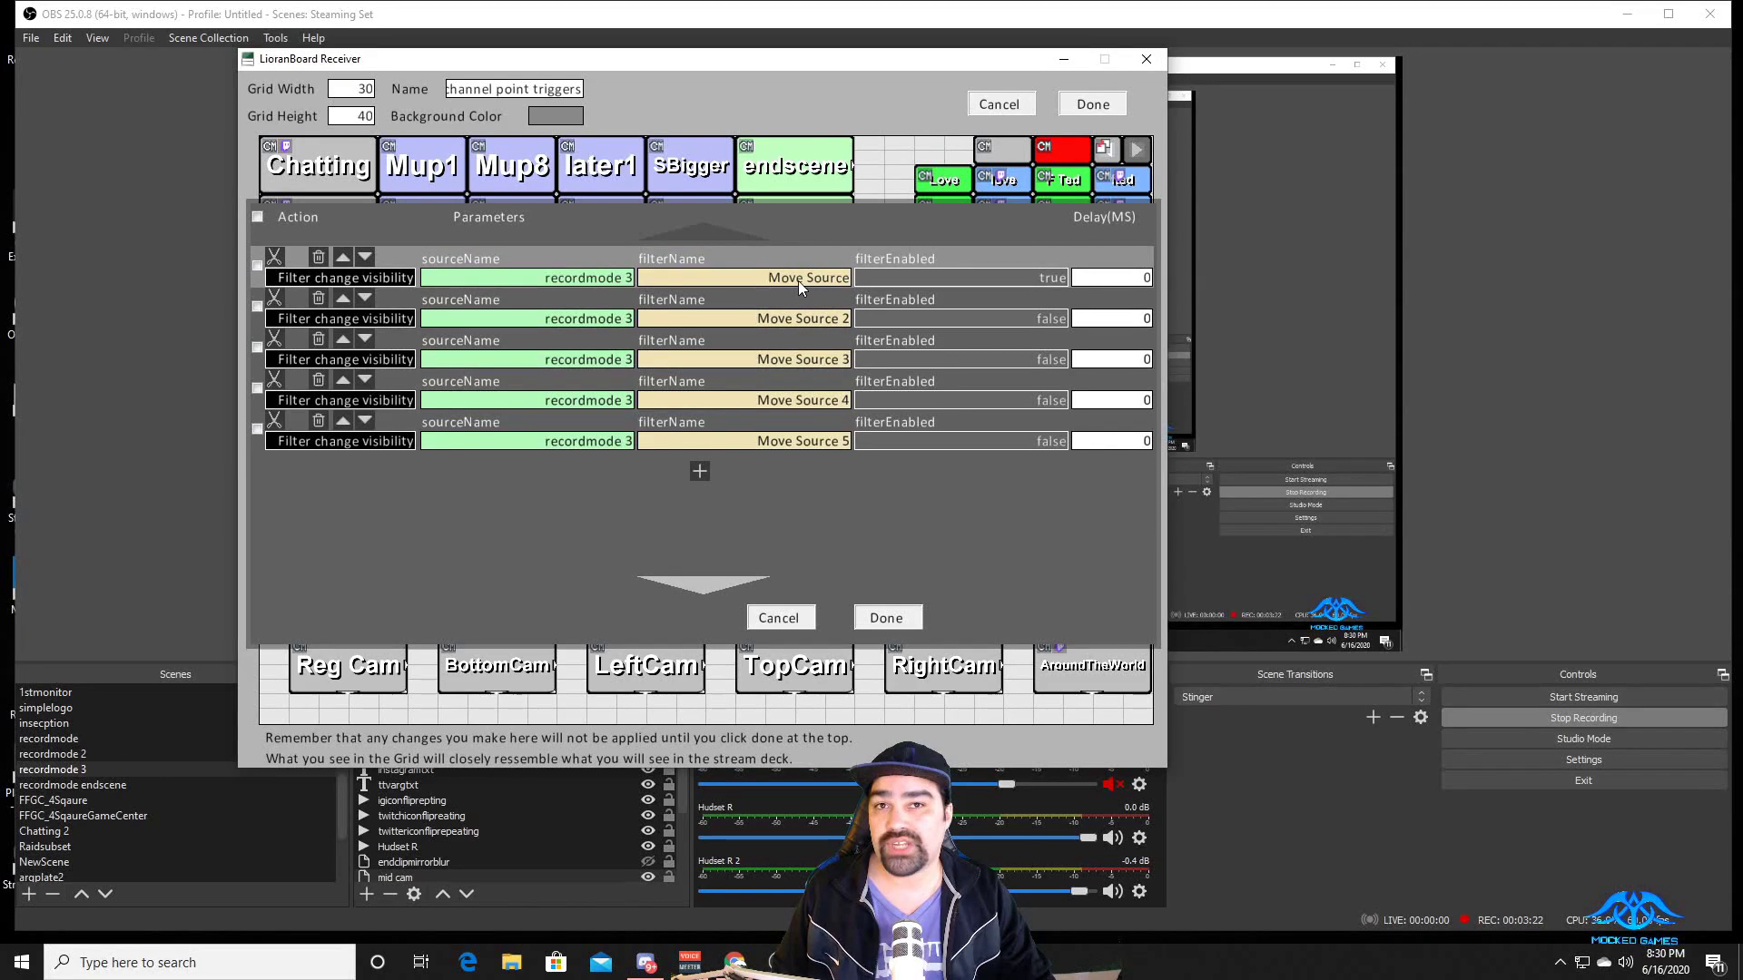
pyautogui.moveTo(774, 70); pyautogui.dragTo(1127, 147)
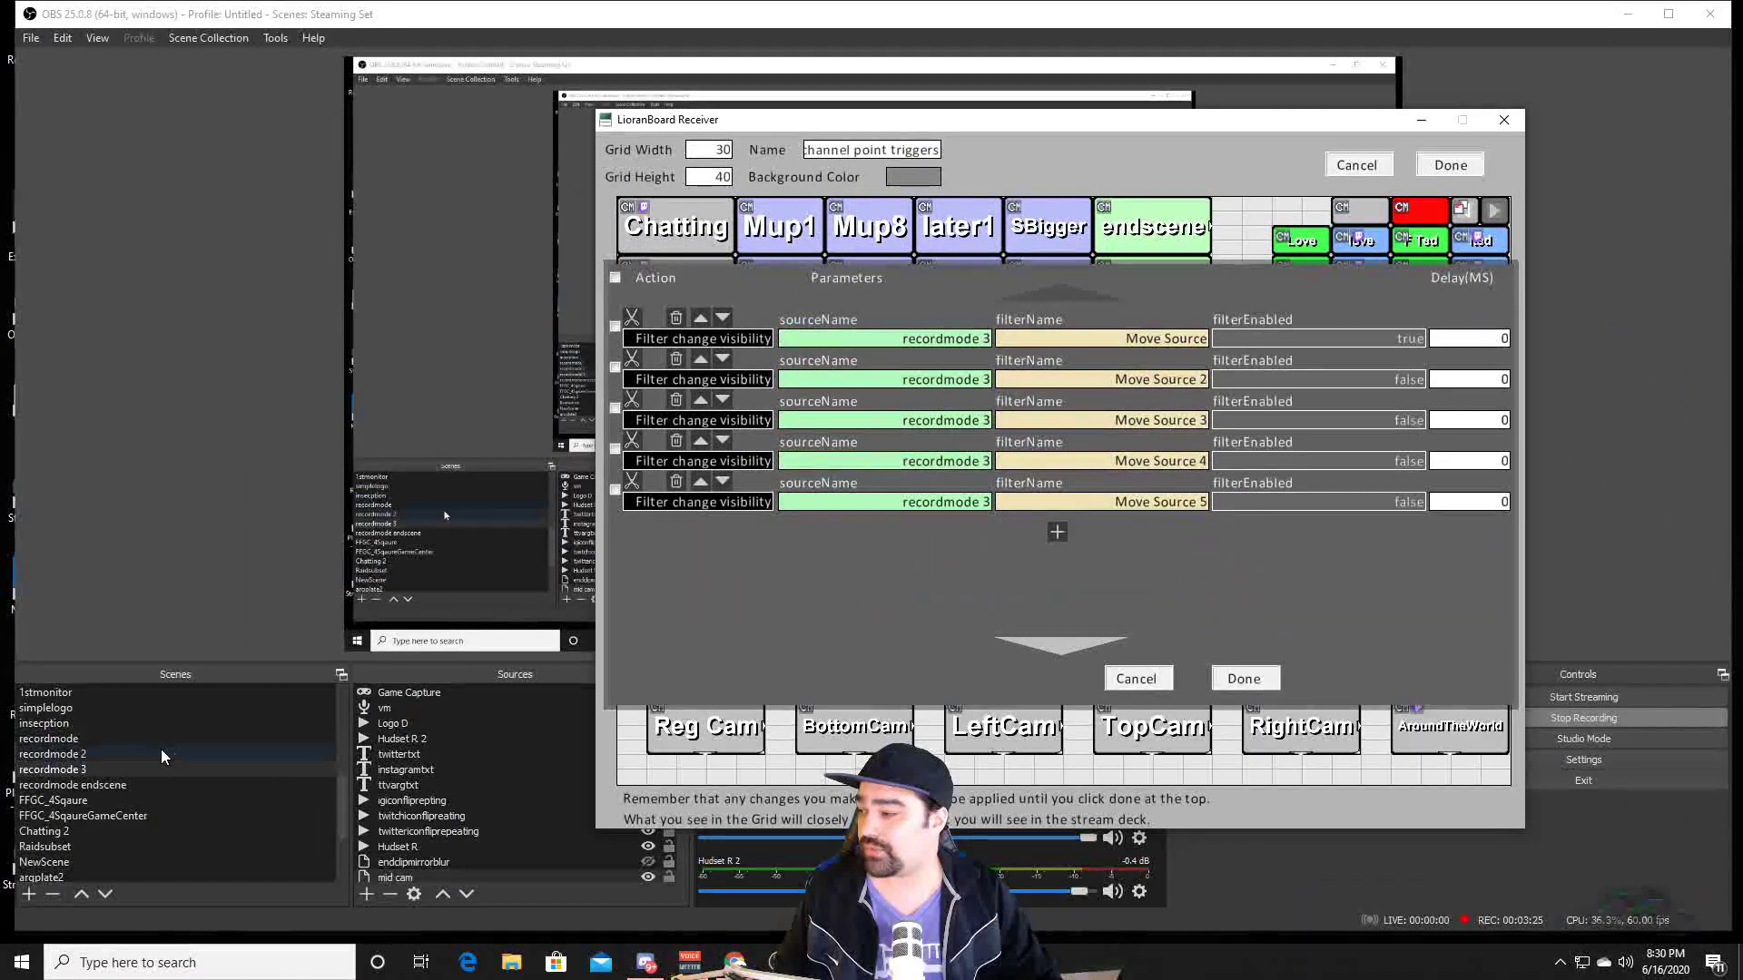
pyautogui.rightClick(131, 767)
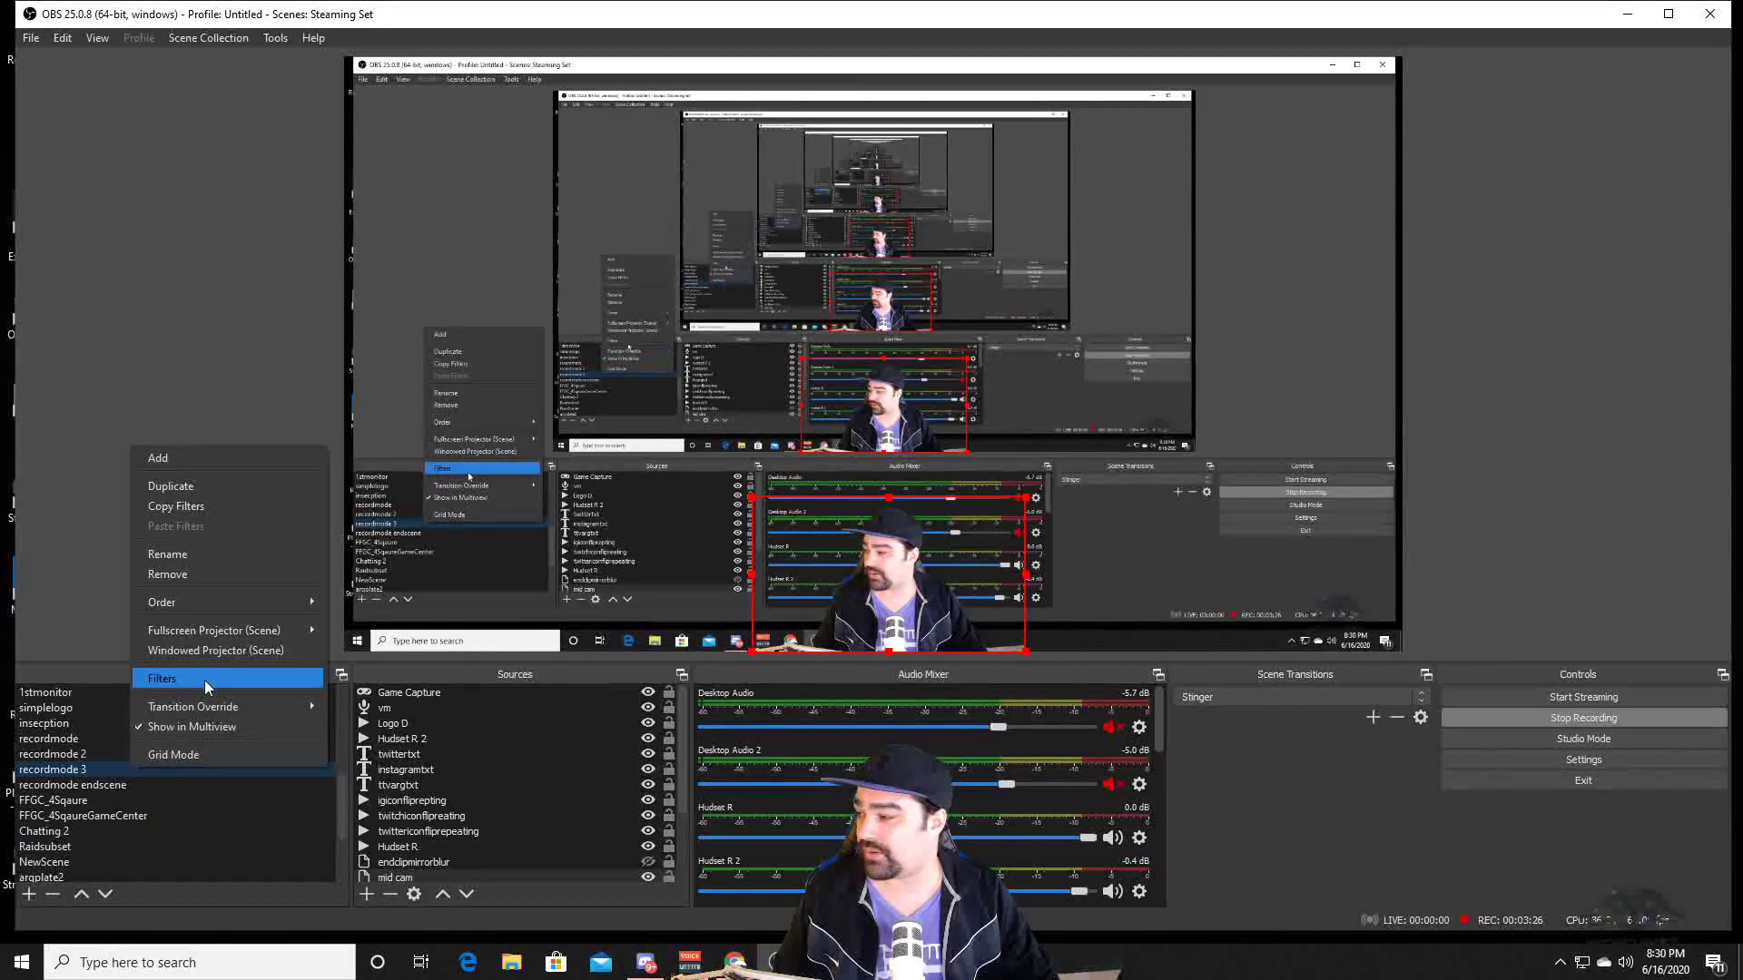
pyautogui.click(245, 660)
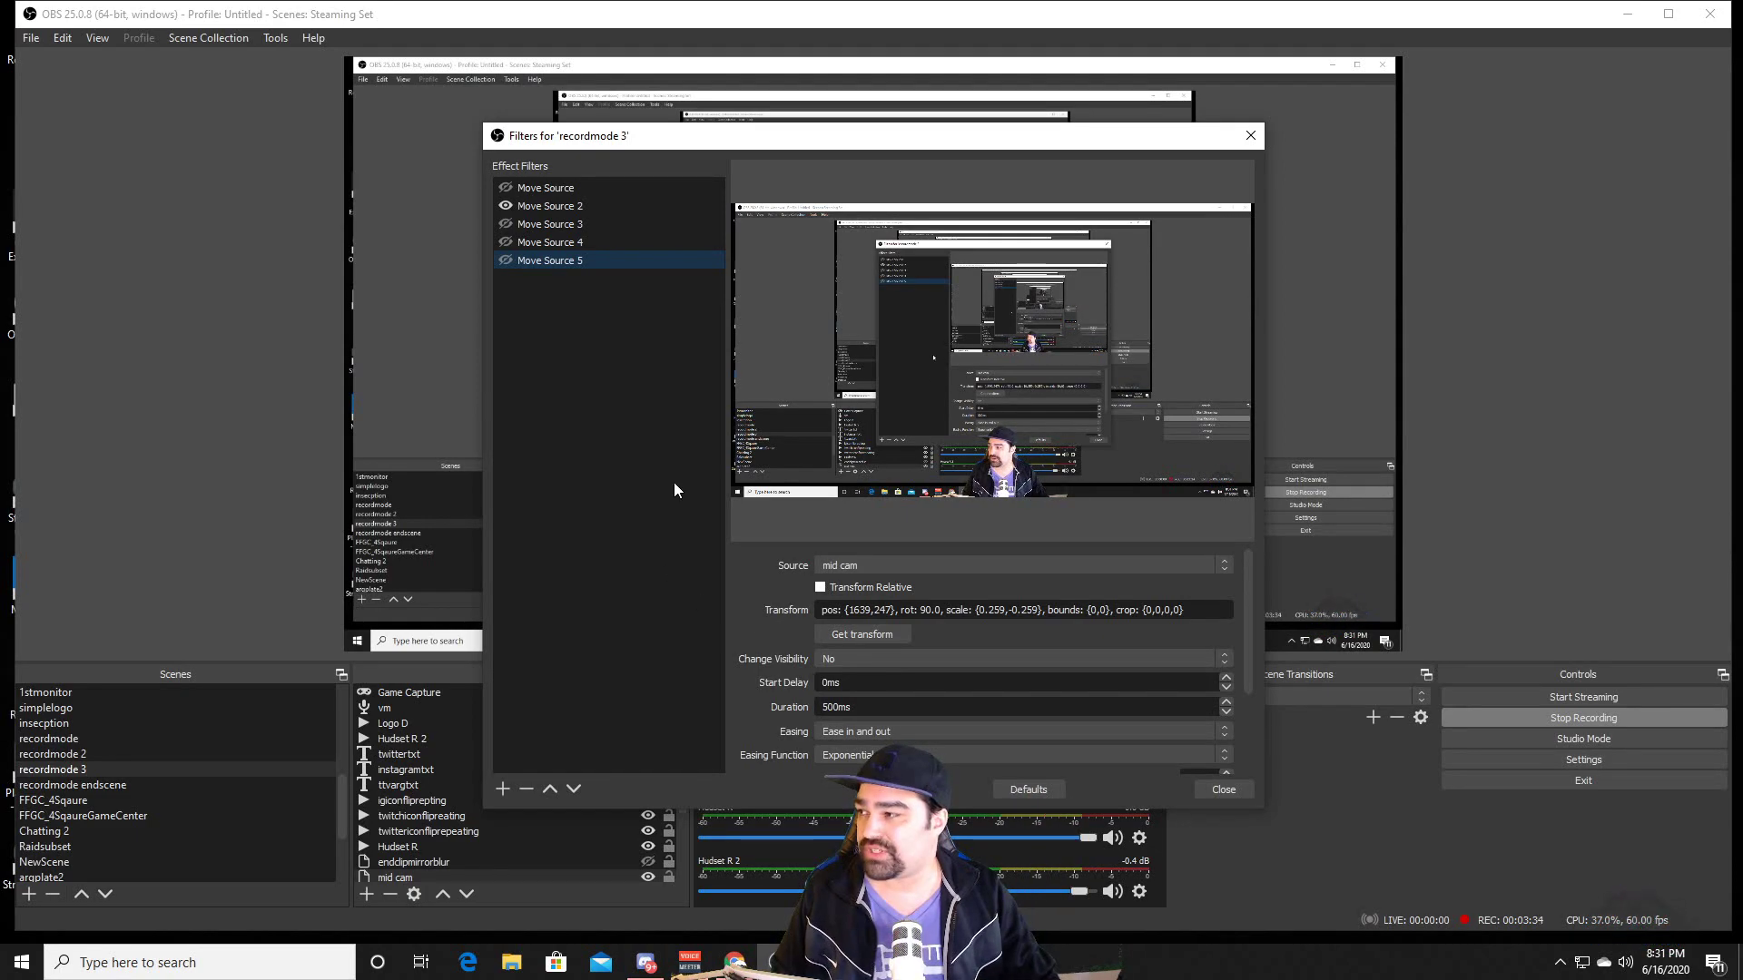
pyautogui.hotkey('alt', 'Tab')
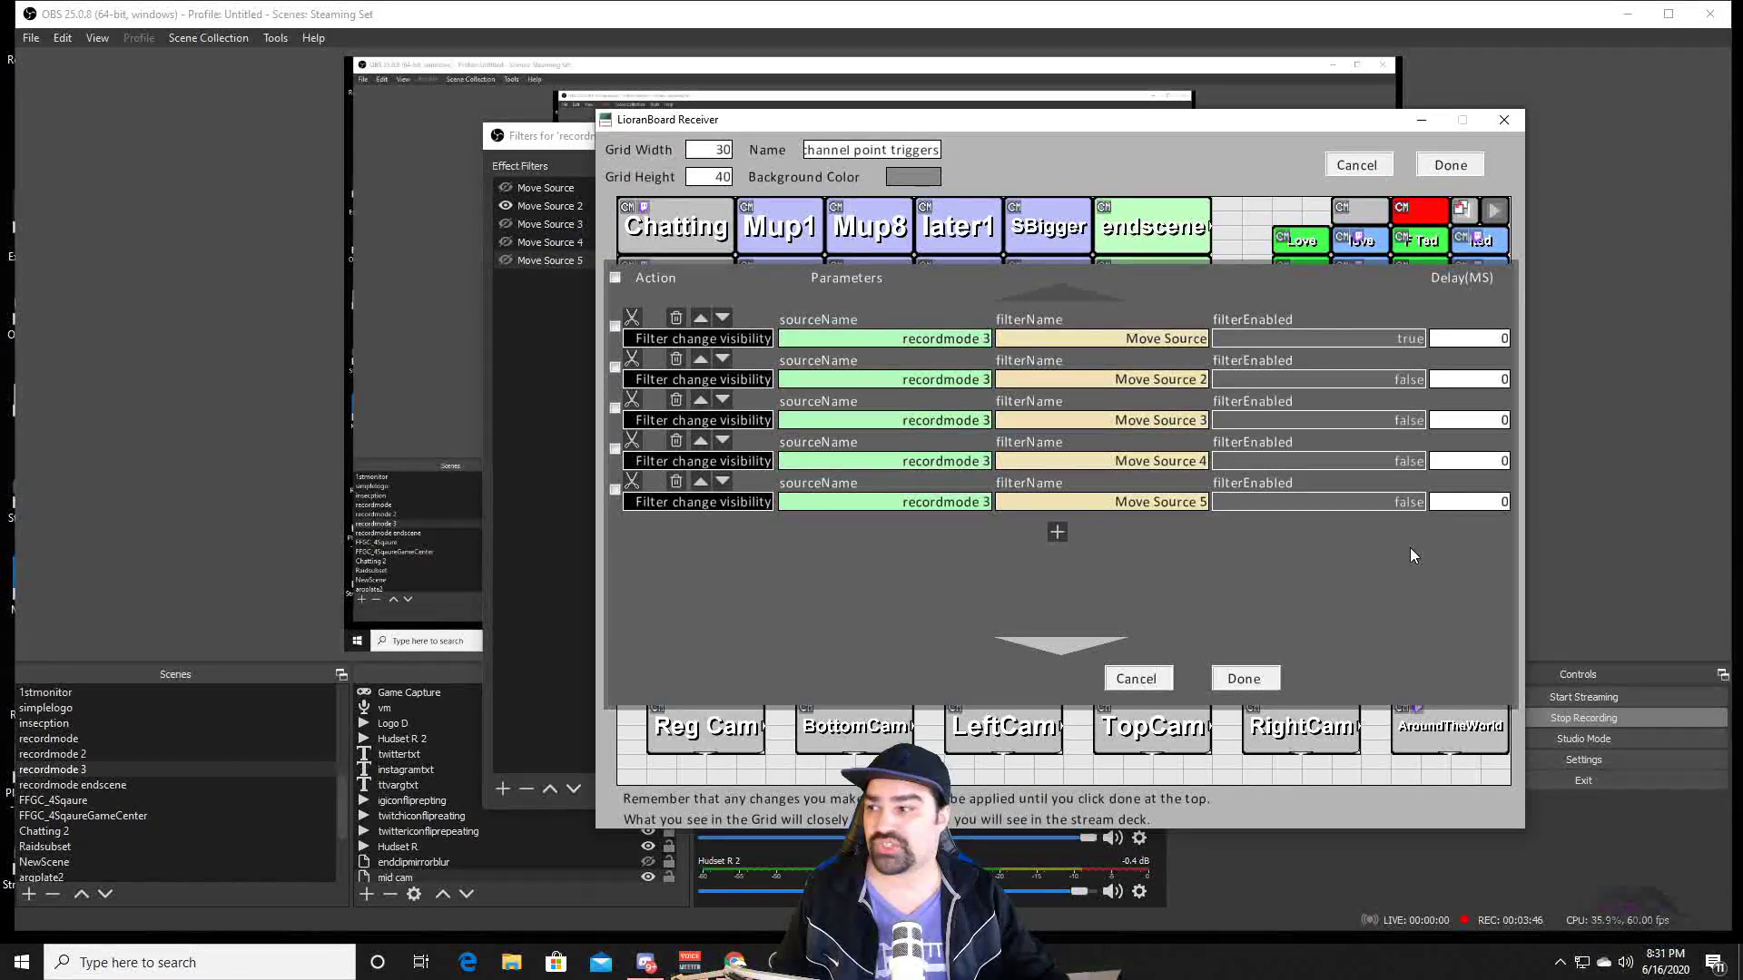
pyautogui.click(1243, 680)
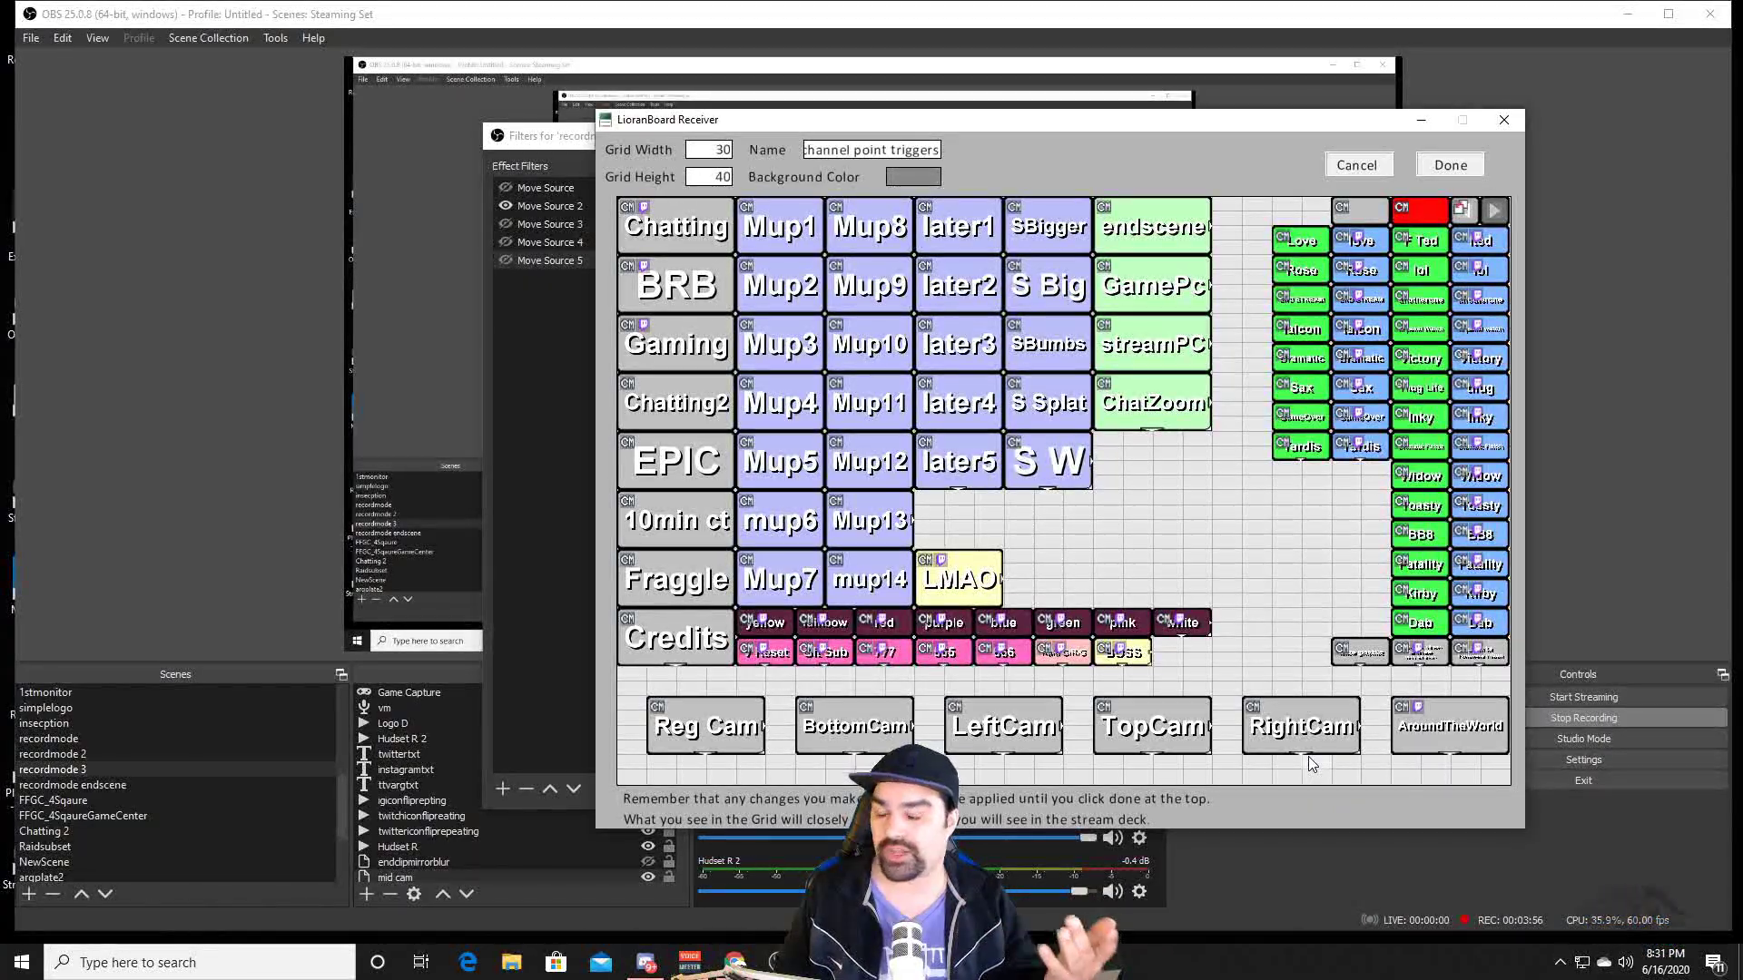
pyautogui.rightClick(1438, 731)
# Step: Check that AroundTheWorld triggers buttons 895, 896, 897, 898, then 895, each delayed
pyautogui.click(1423, 640)
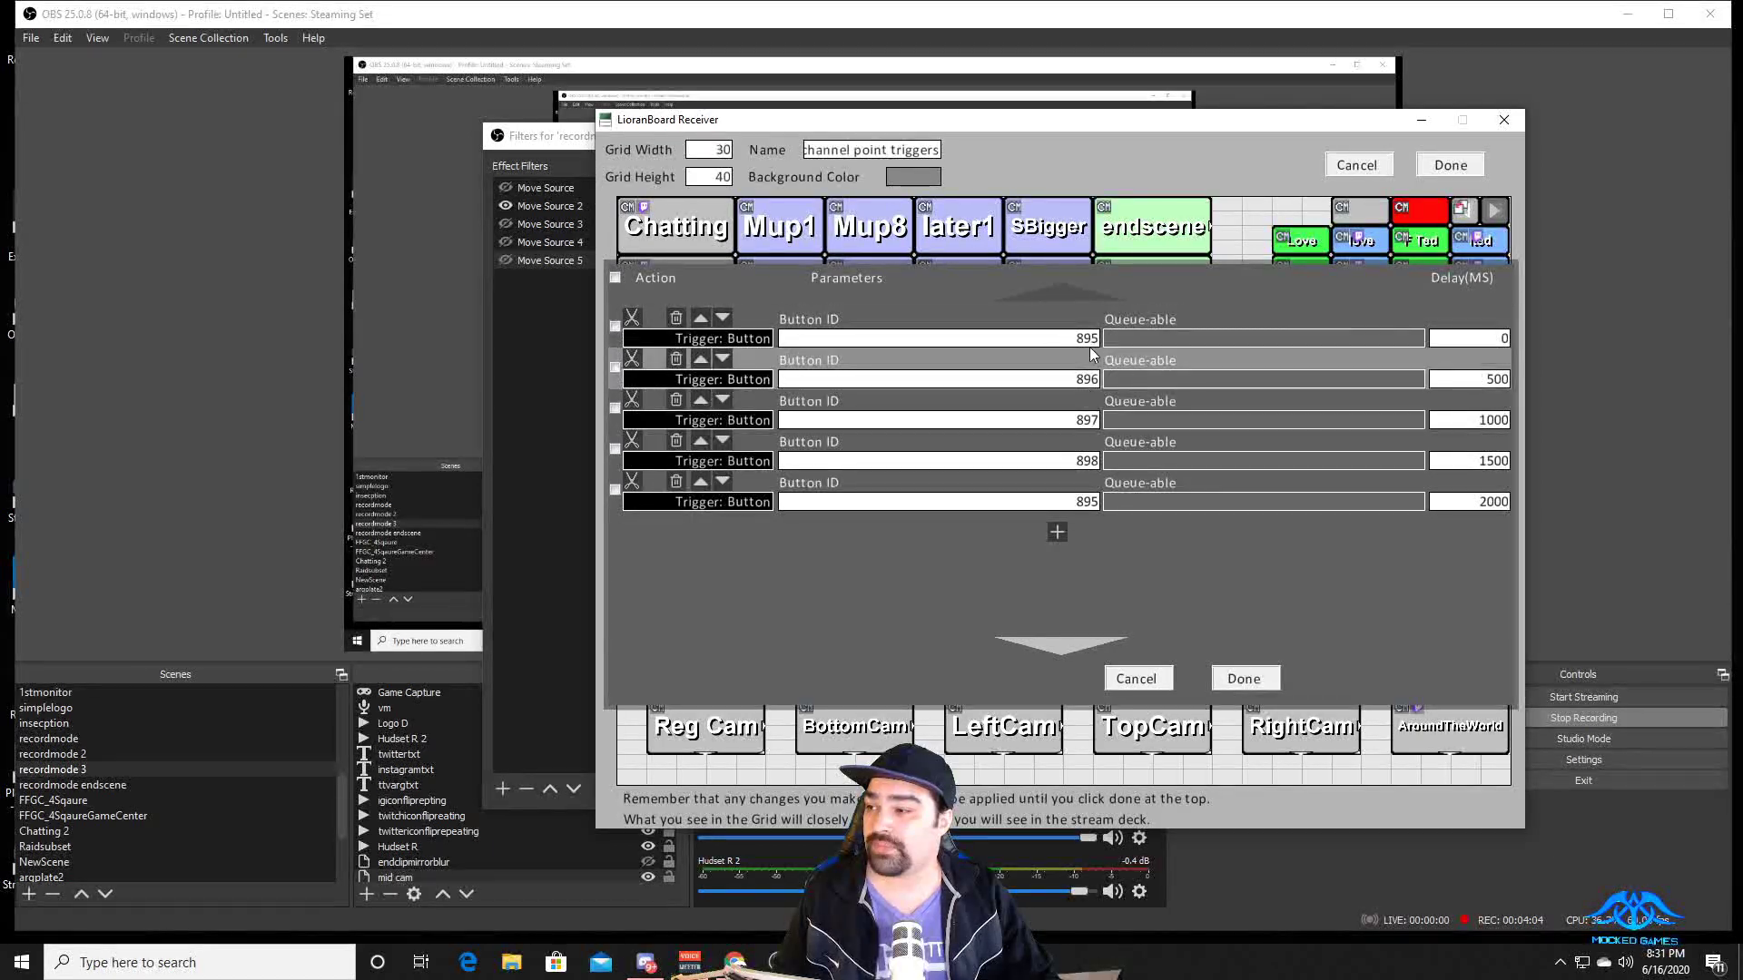
pyautogui.click(1243, 678)
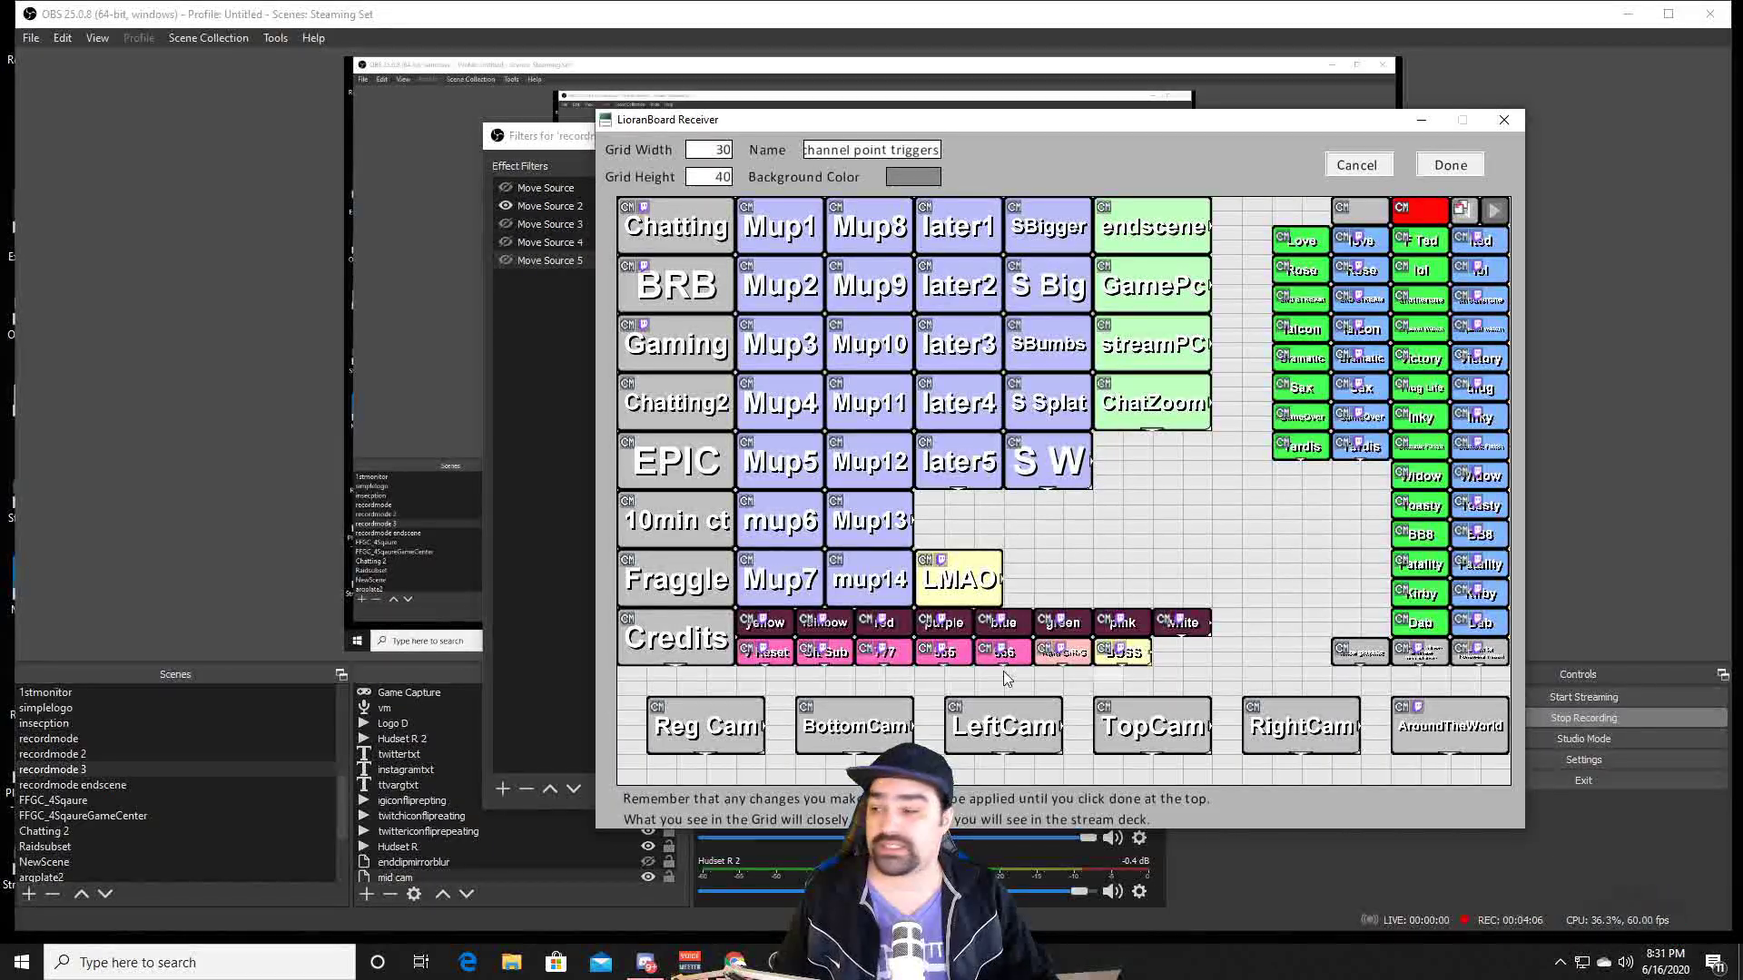
pyautogui.rightClick(877, 529)
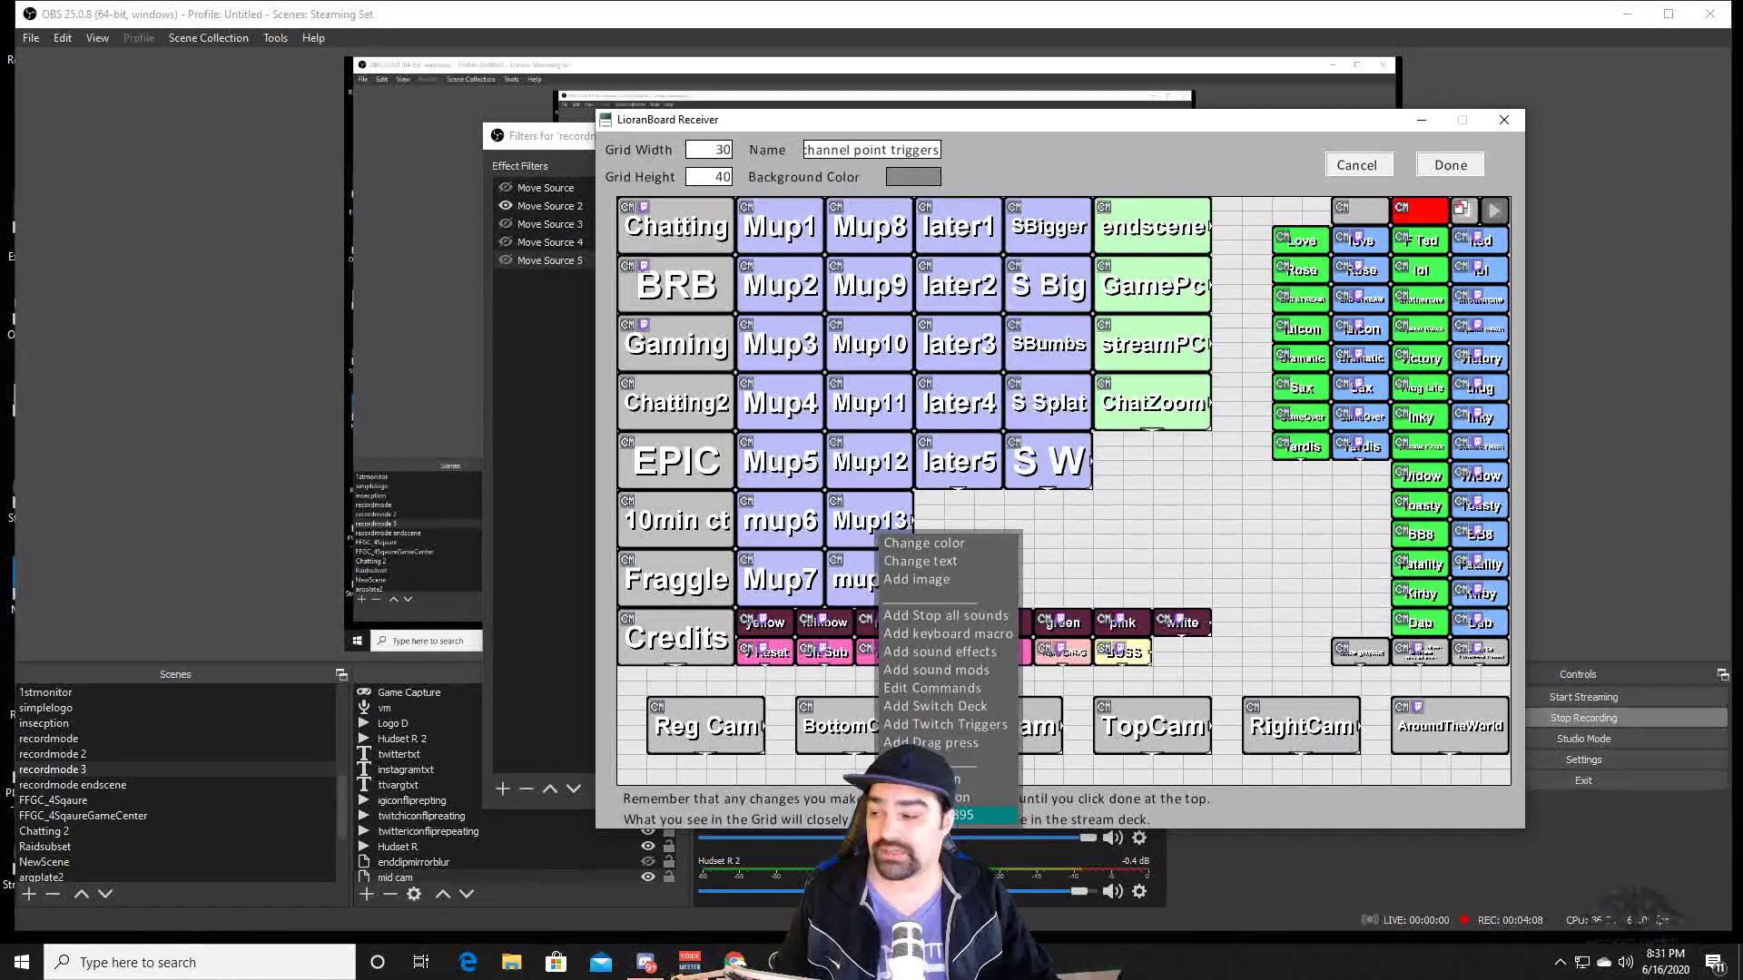
pyautogui.click(1186, 664)
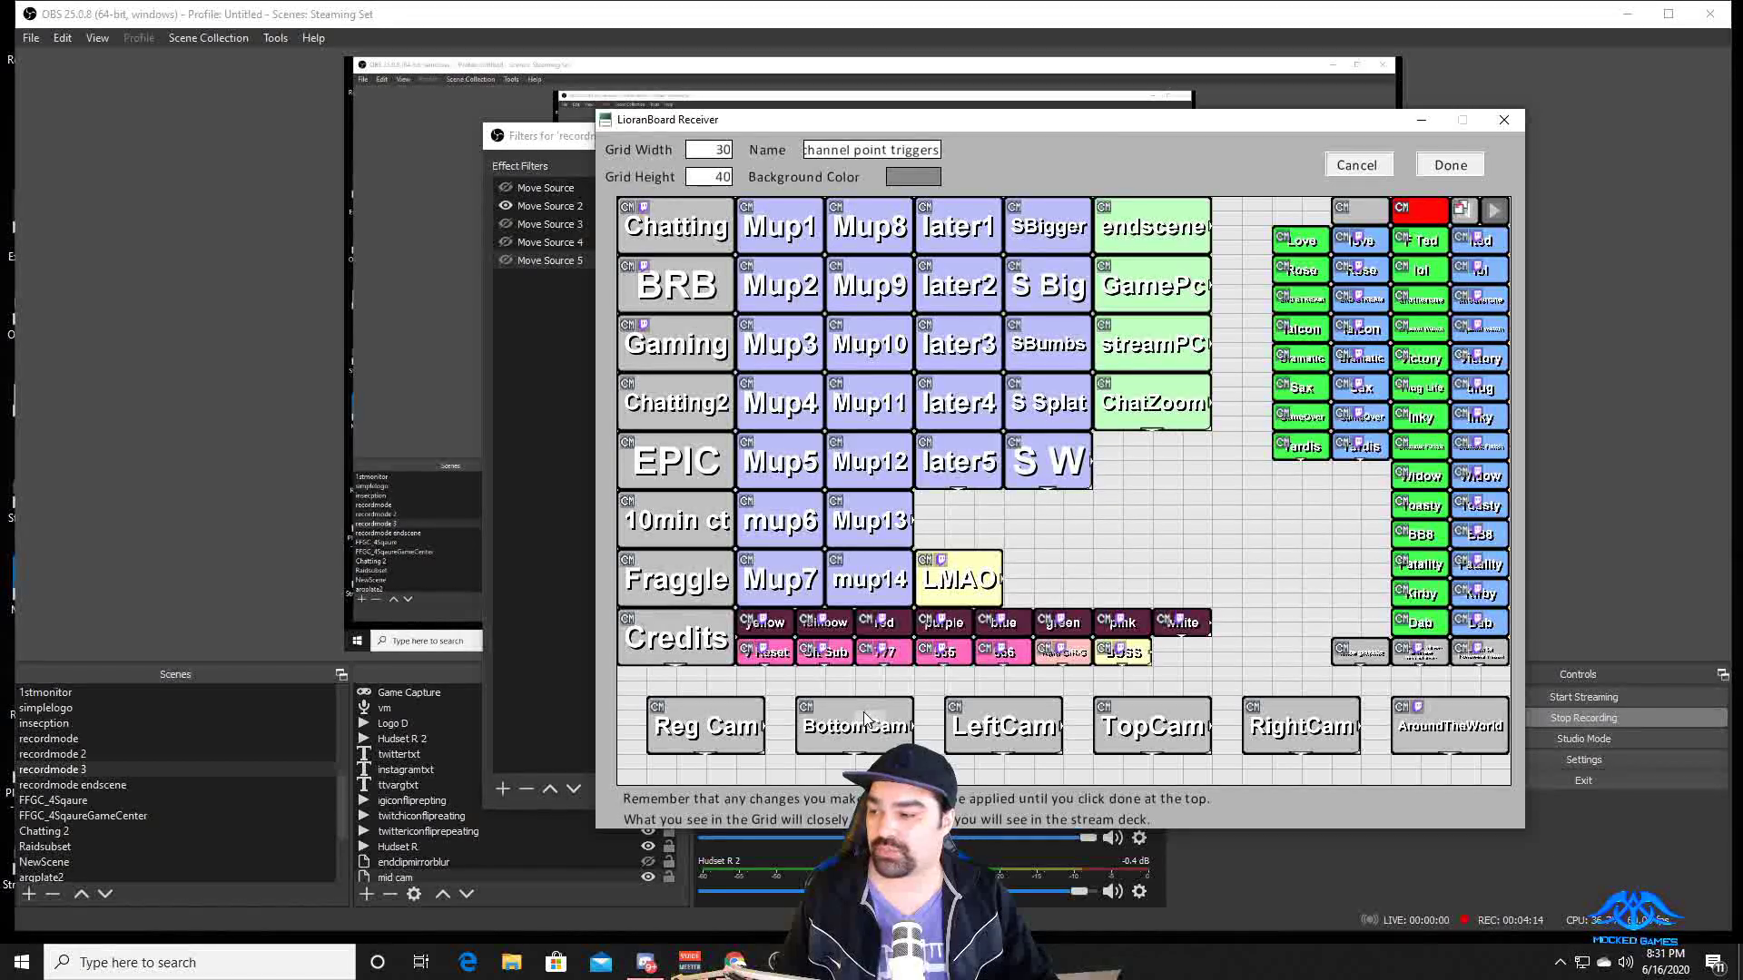
pyautogui.rightClick(1448, 727)
pyautogui.click(1430, 543)
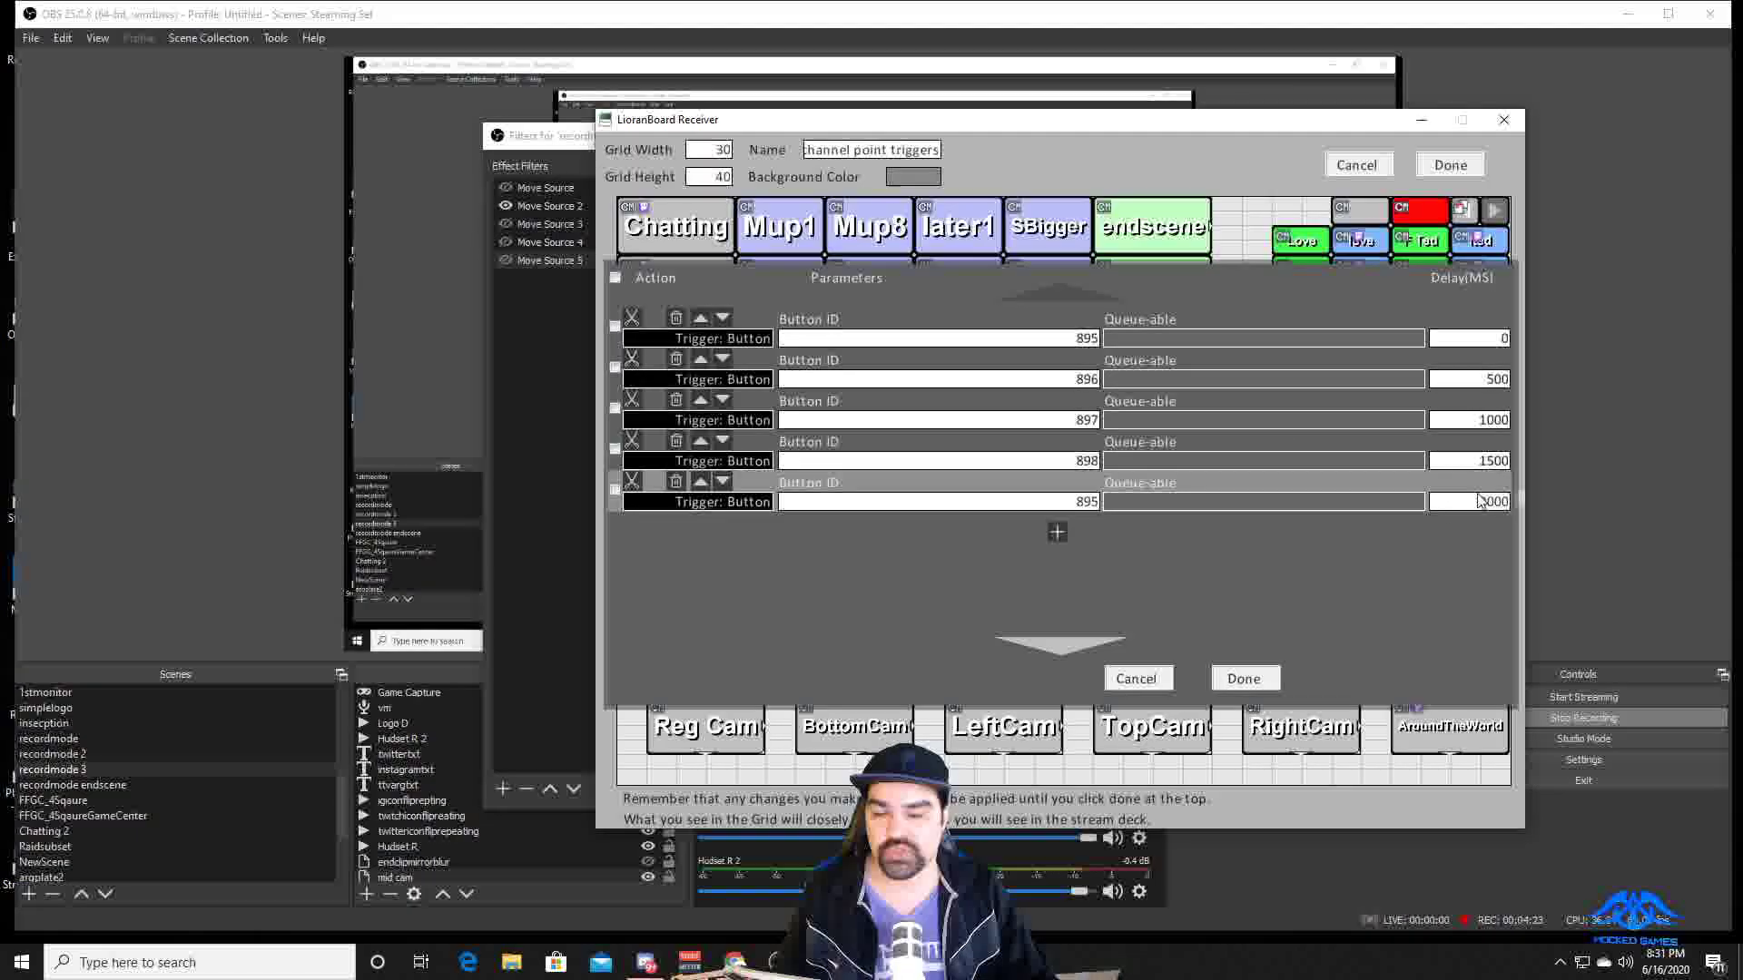
pyautogui.click(1248, 678)
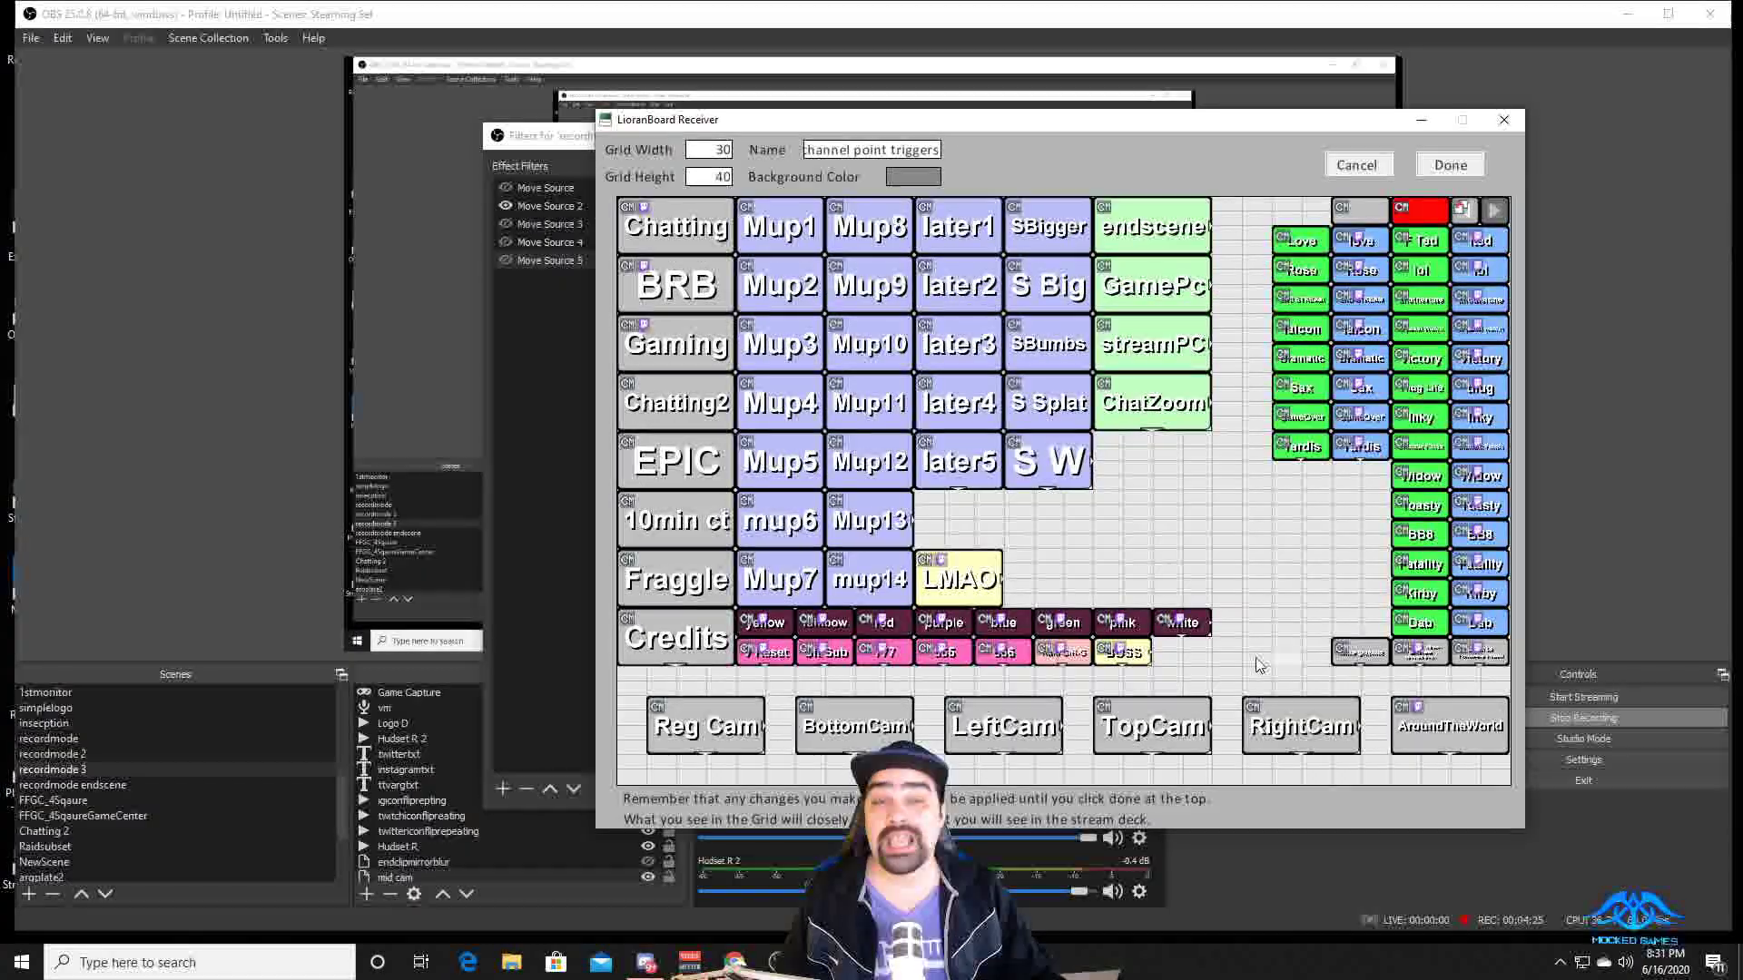
# Step: Make AroundTheWorld fire on Twitch subscription tiers, then leave the Receiver window
pyautogui.rightClick(1434, 732)
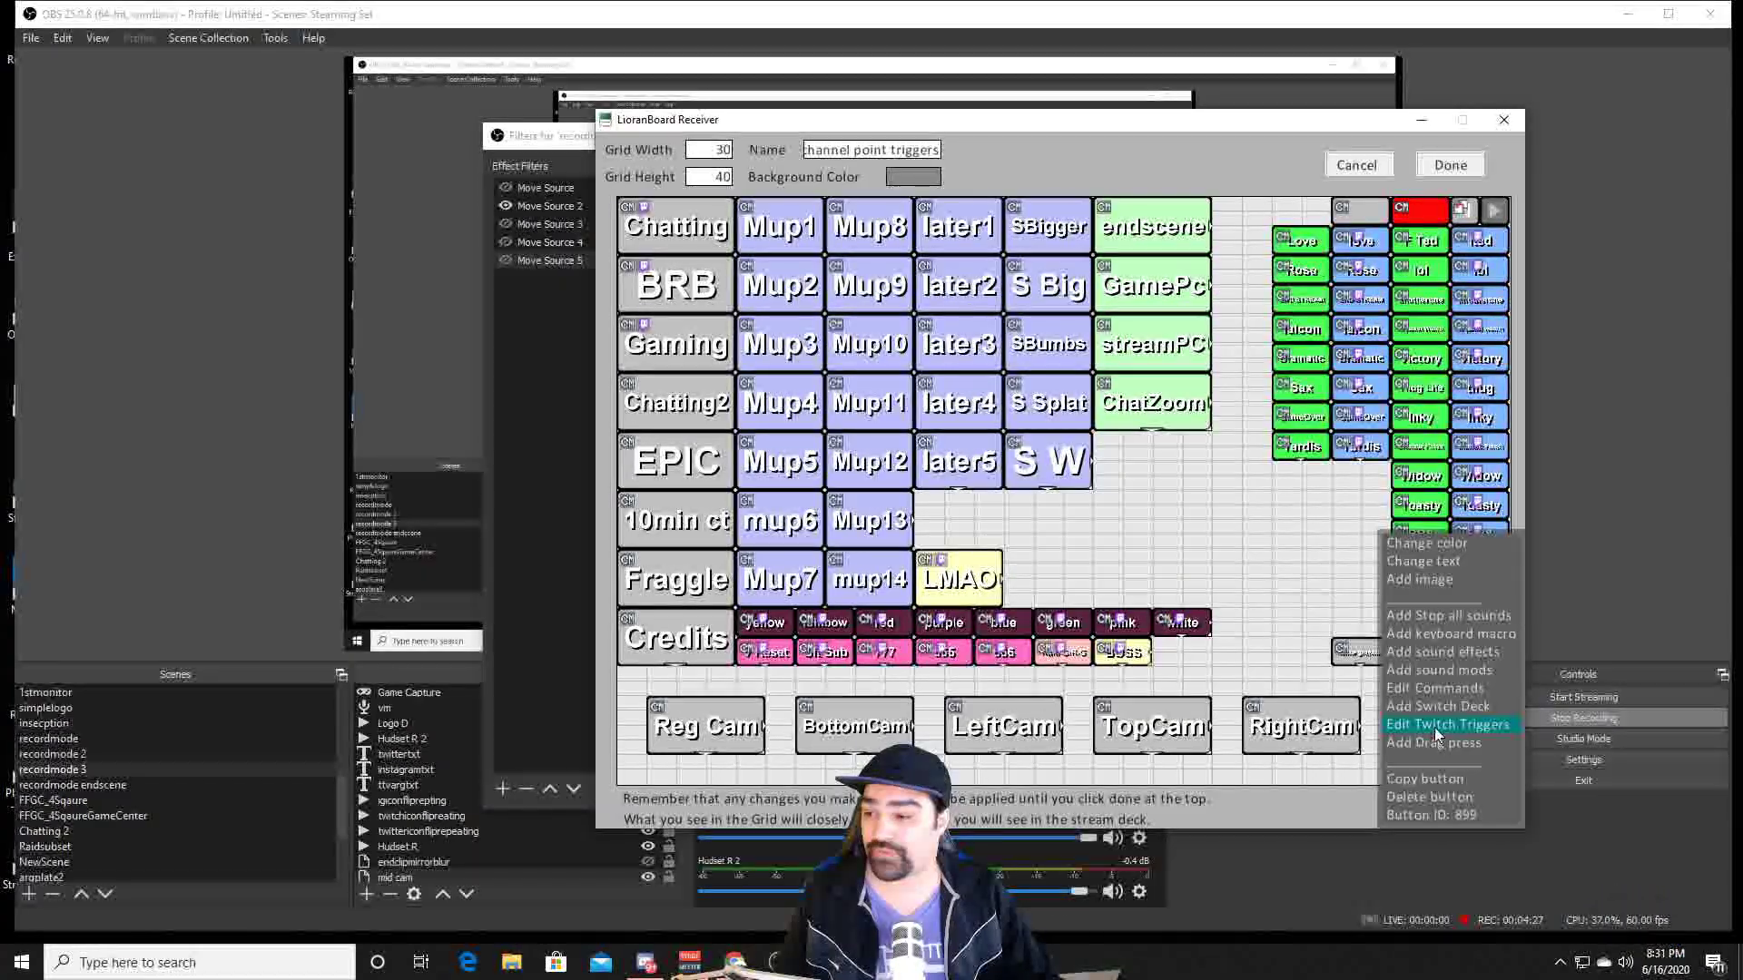
pyautogui.click(1473, 724)
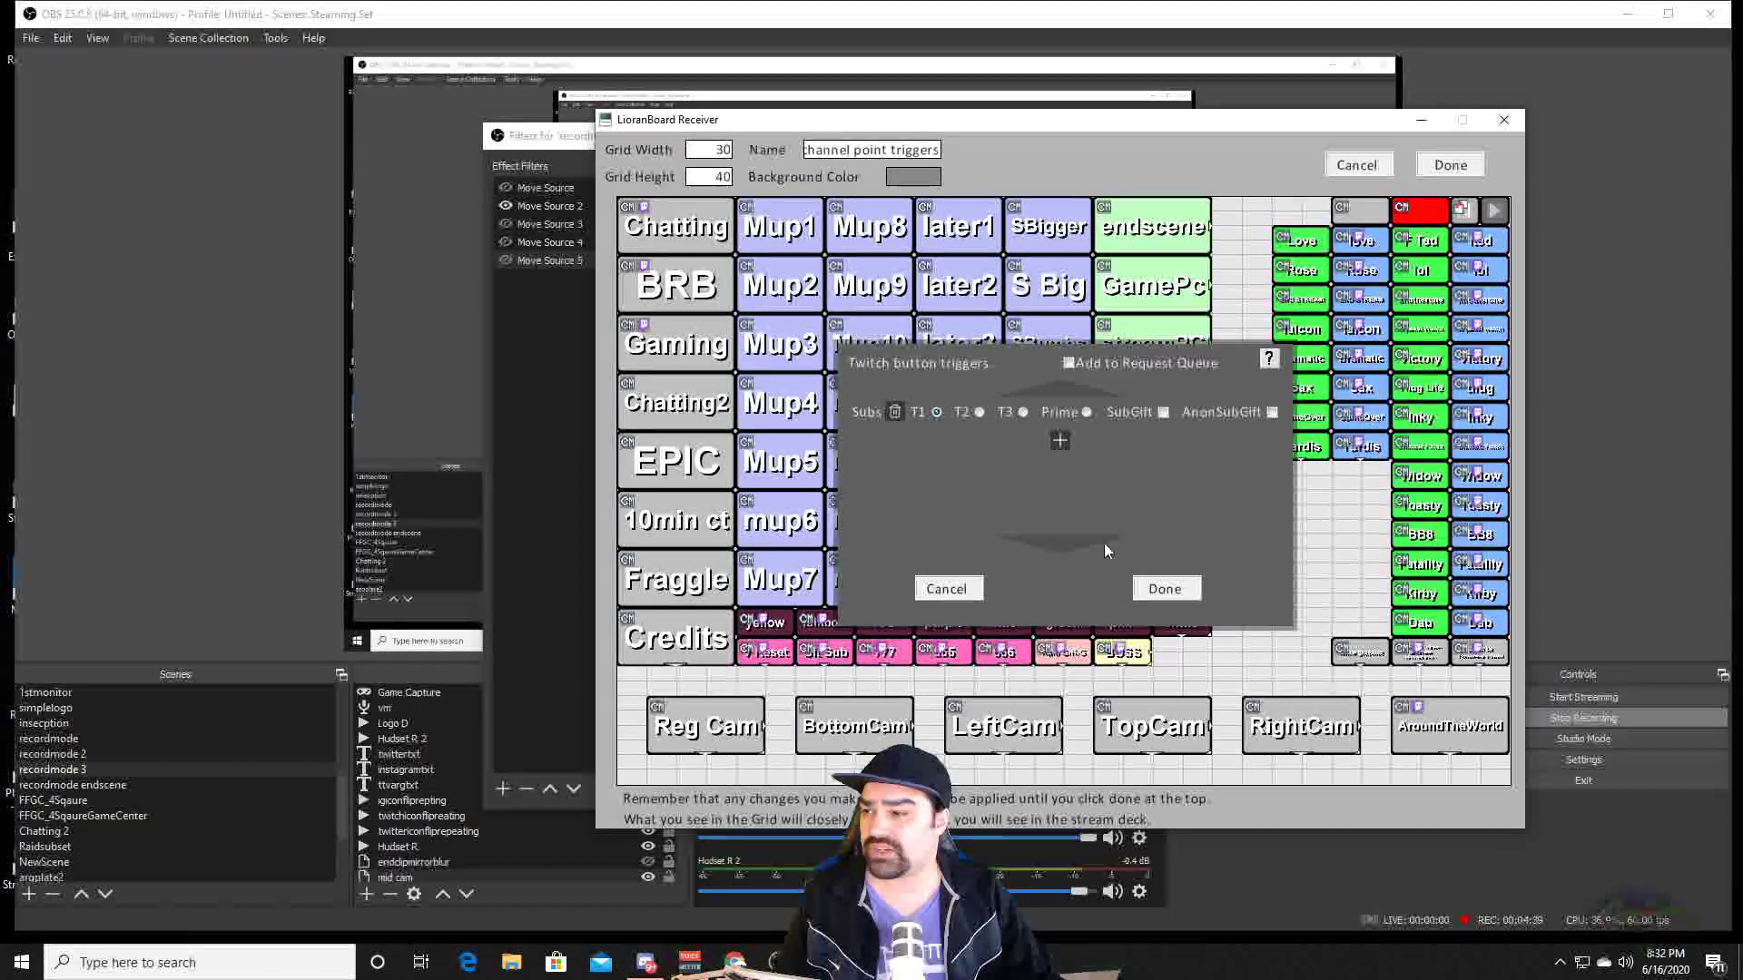
pyautogui.click(1164, 590)
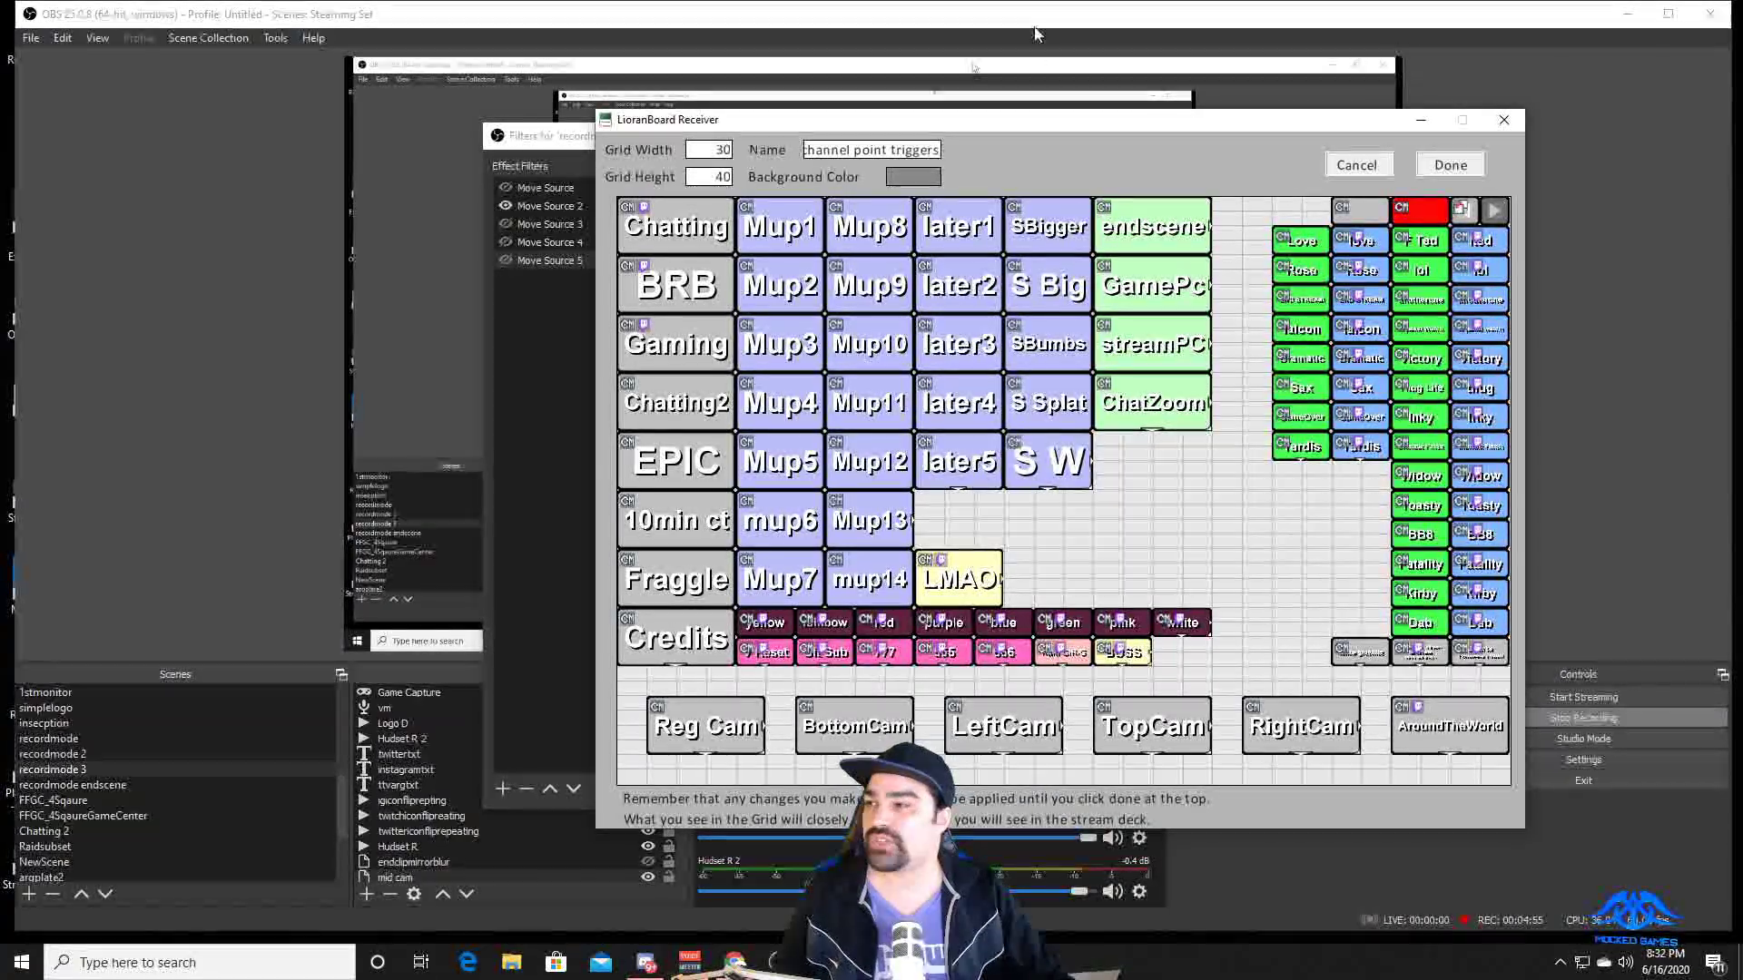
pyautogui.hotkey('alt', 'Tab')
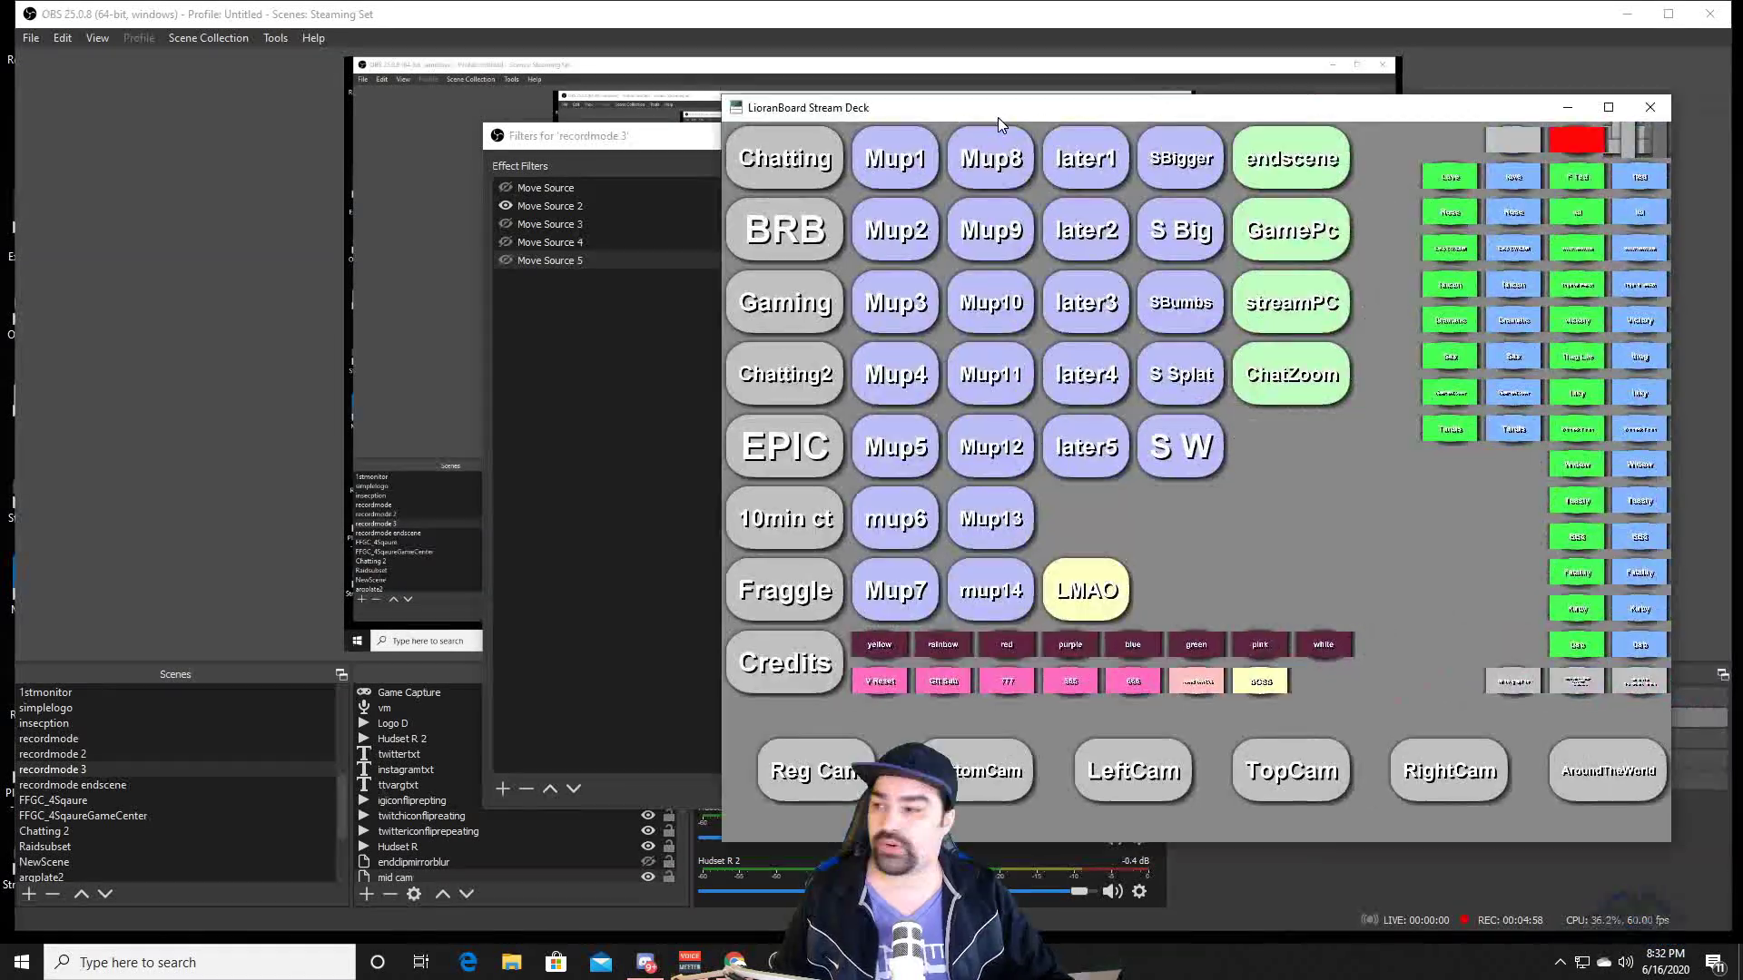
# Step: Close the OBS Filters dialog and position the Stream Deck window near the top-left
pyautogui.moveTo(954, 122); pyautogui.dragTo(332, 100)
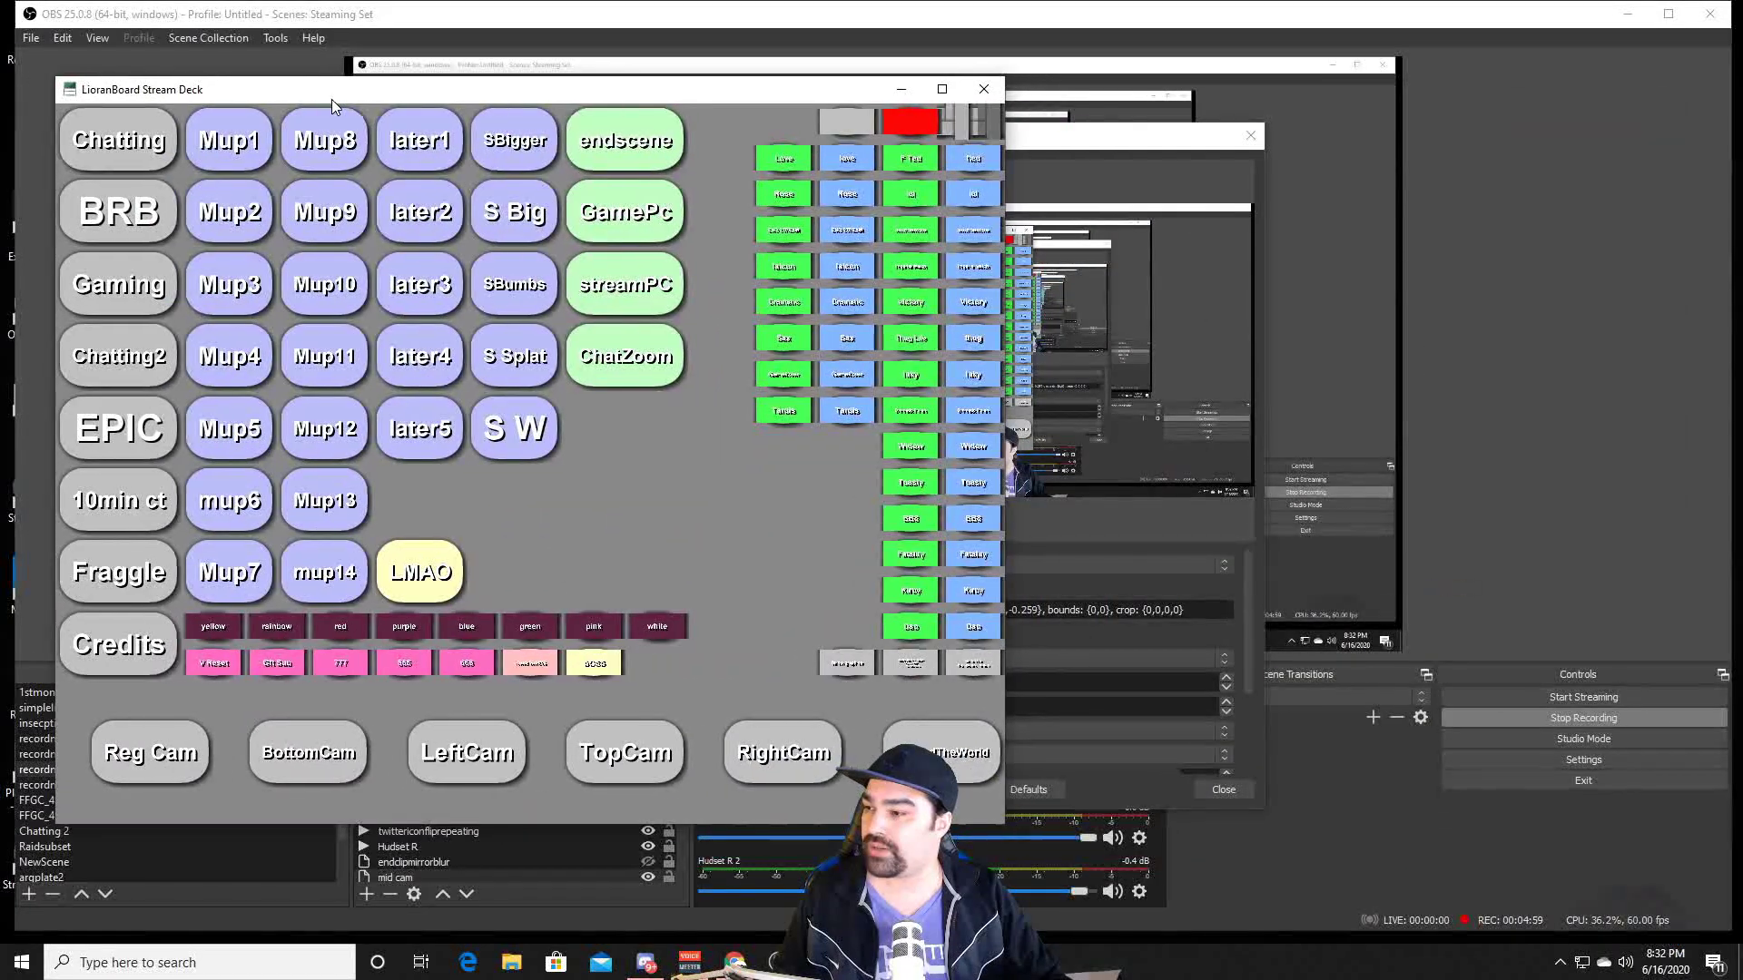
pyautogui.click(1151, 139)
pyautogui.click(1251, 137)
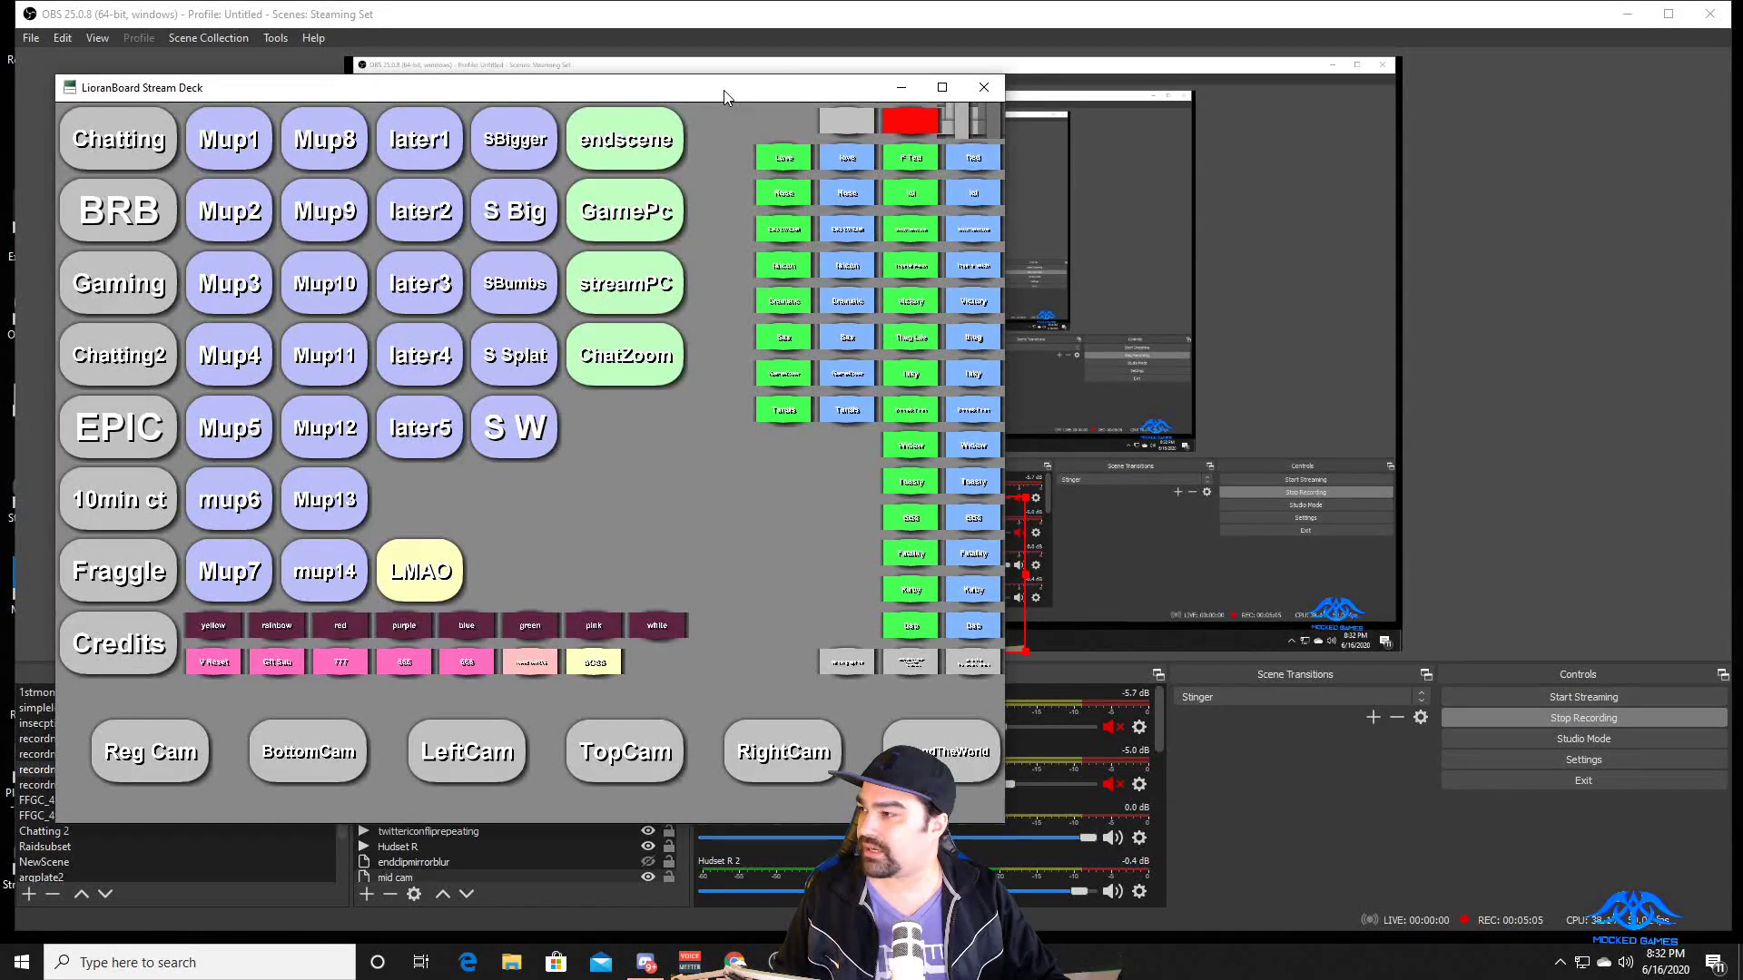
pyautogui.moveTo(723, 90)
pyautogui.mouseDown()
pyautogui.moveTo(767, 58)
pyautogui.moveTo(743, 59)
pyautogui.mouseUp()
# Step: Move the webcam through Reg Cam, BottomCam, LeftCam, TopCam and RightCam positions
pyautogui.click(159, 720)
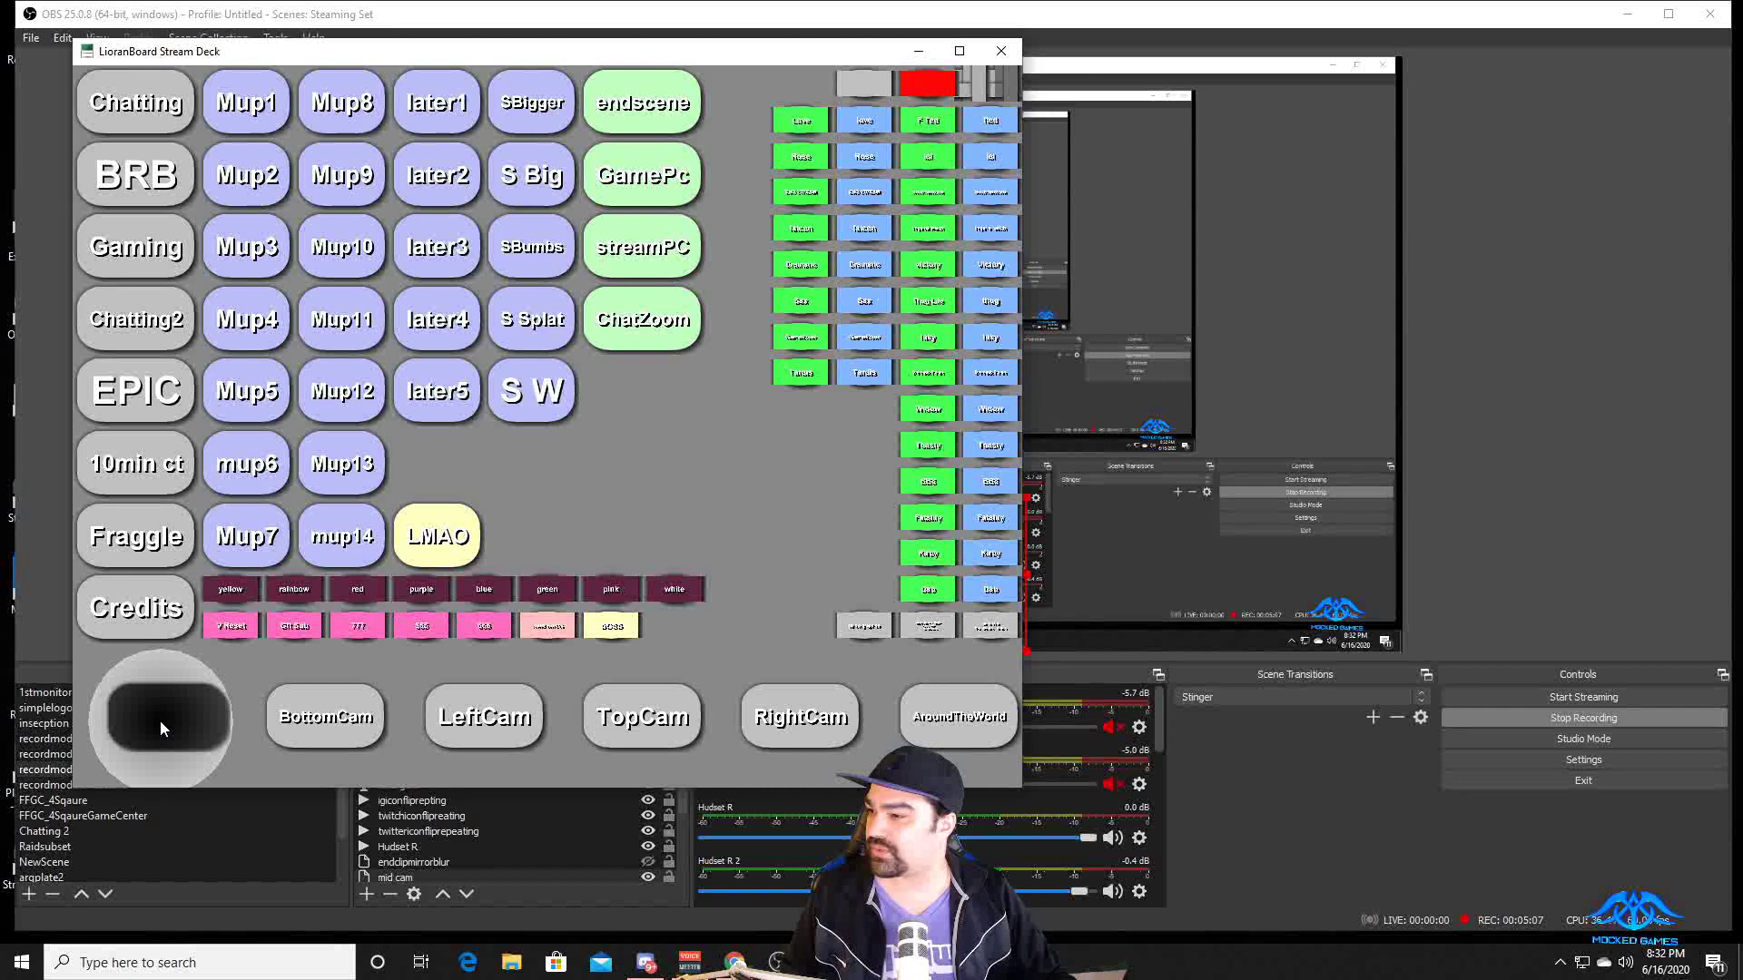
pyautogui.click(317, 716)
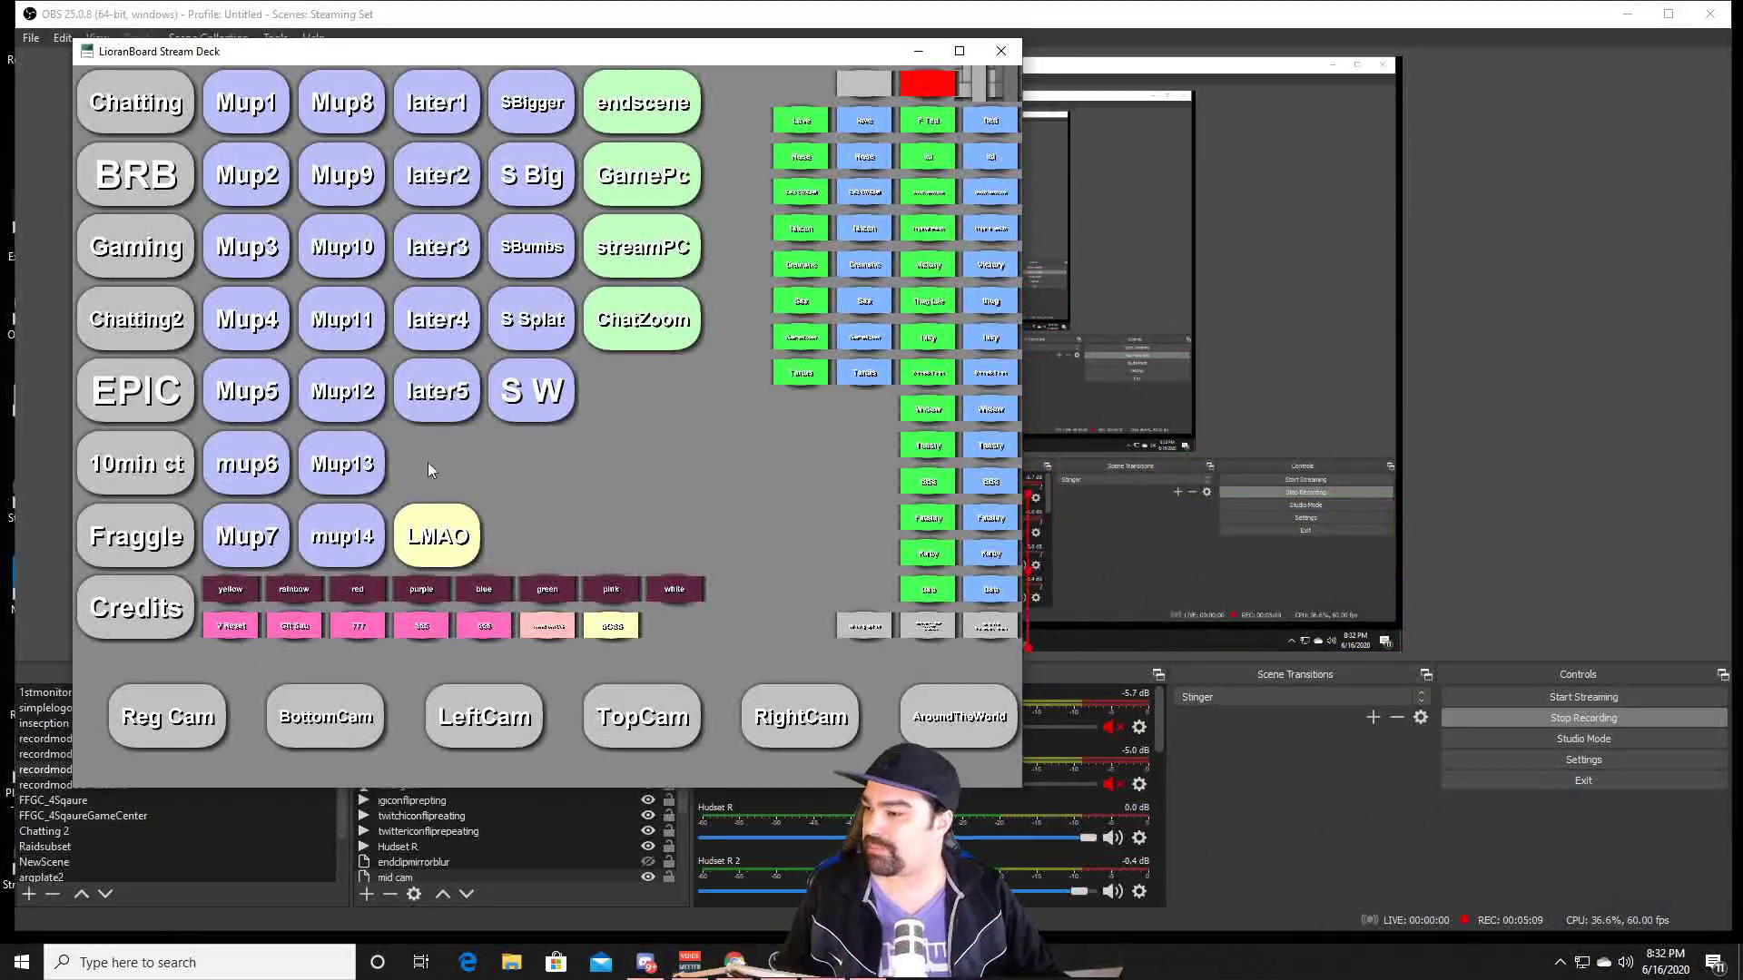
pyautogui.moveTo(522, 64); pyautogui.dragTo(562, 124)
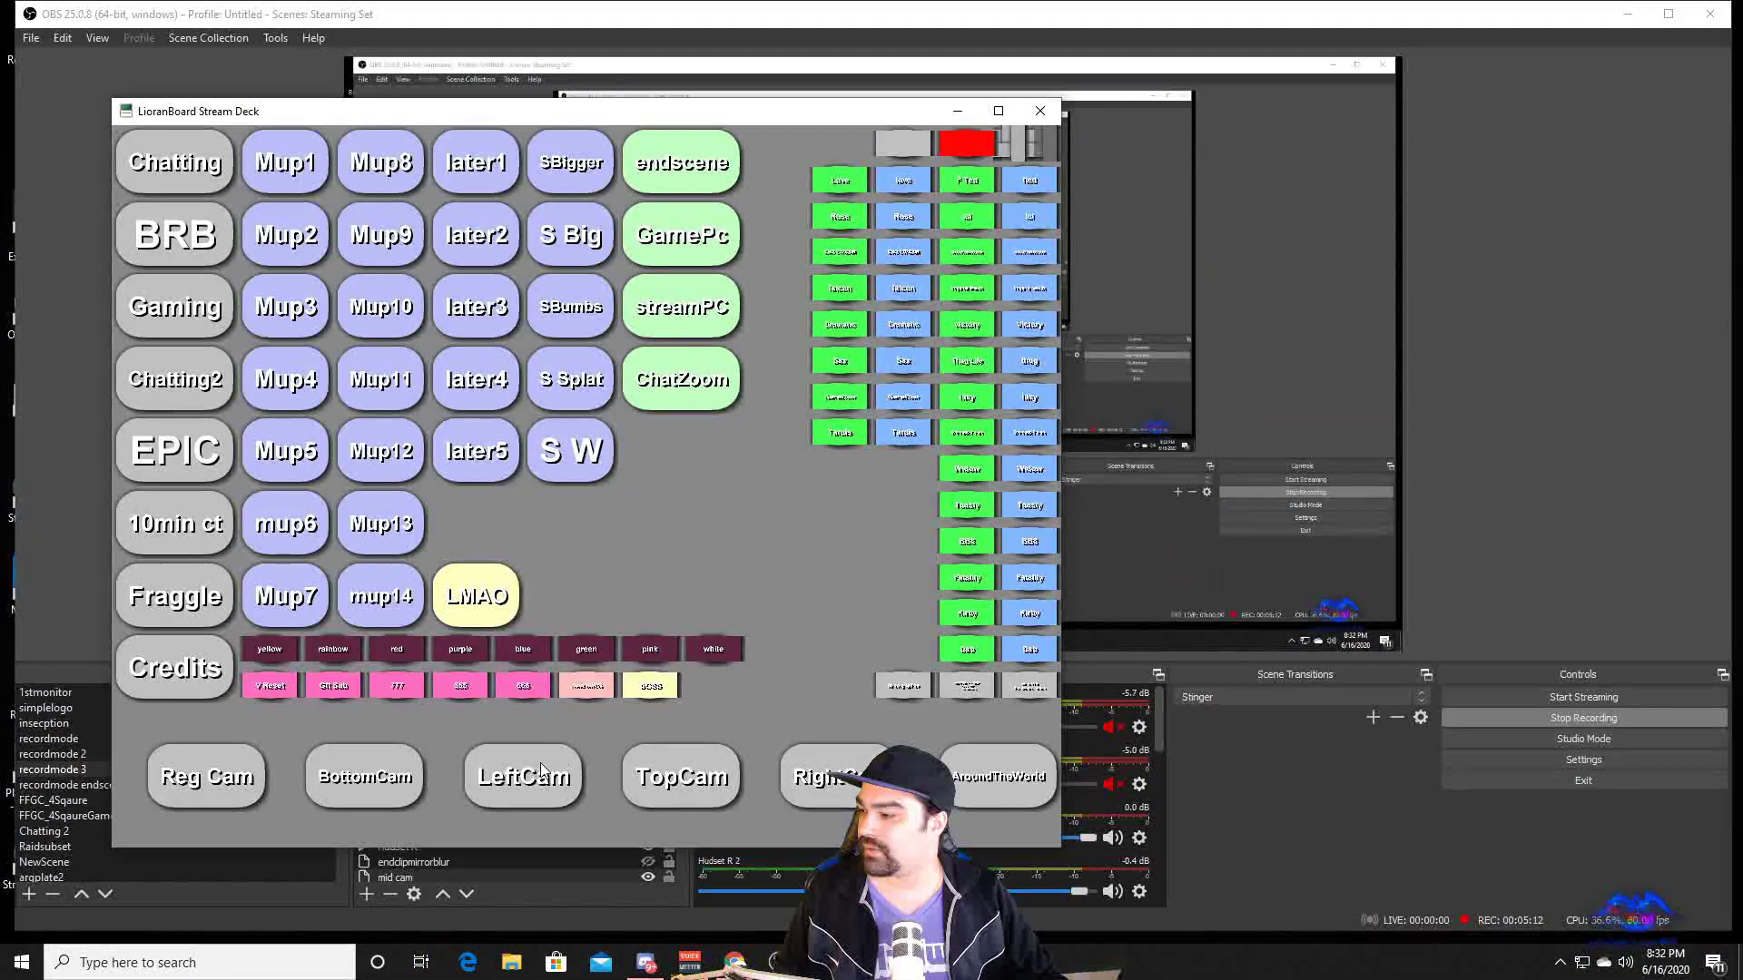
pyautogui.click(524, 777)
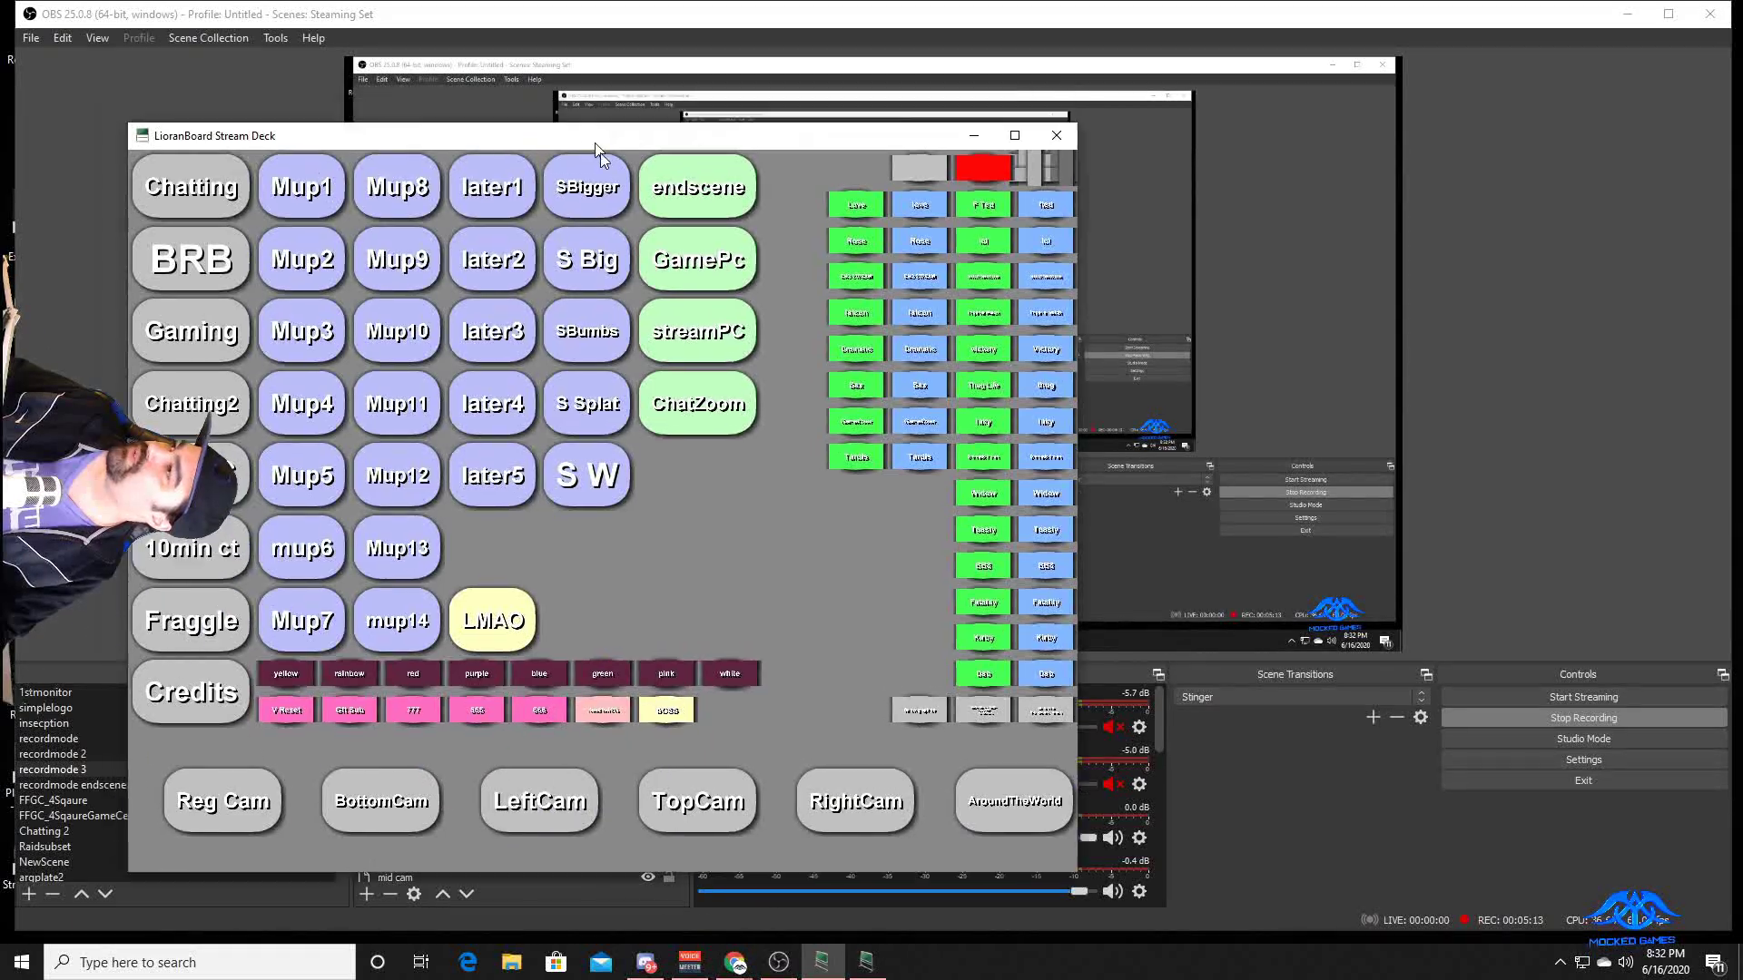
pyautogui.moveTo(583, 120)
pyautogui.mouseDown()
pyautogui.moveTo(586, 142)
pyautogui.moveTo(528, 139)
pyautogui.mouseUp()
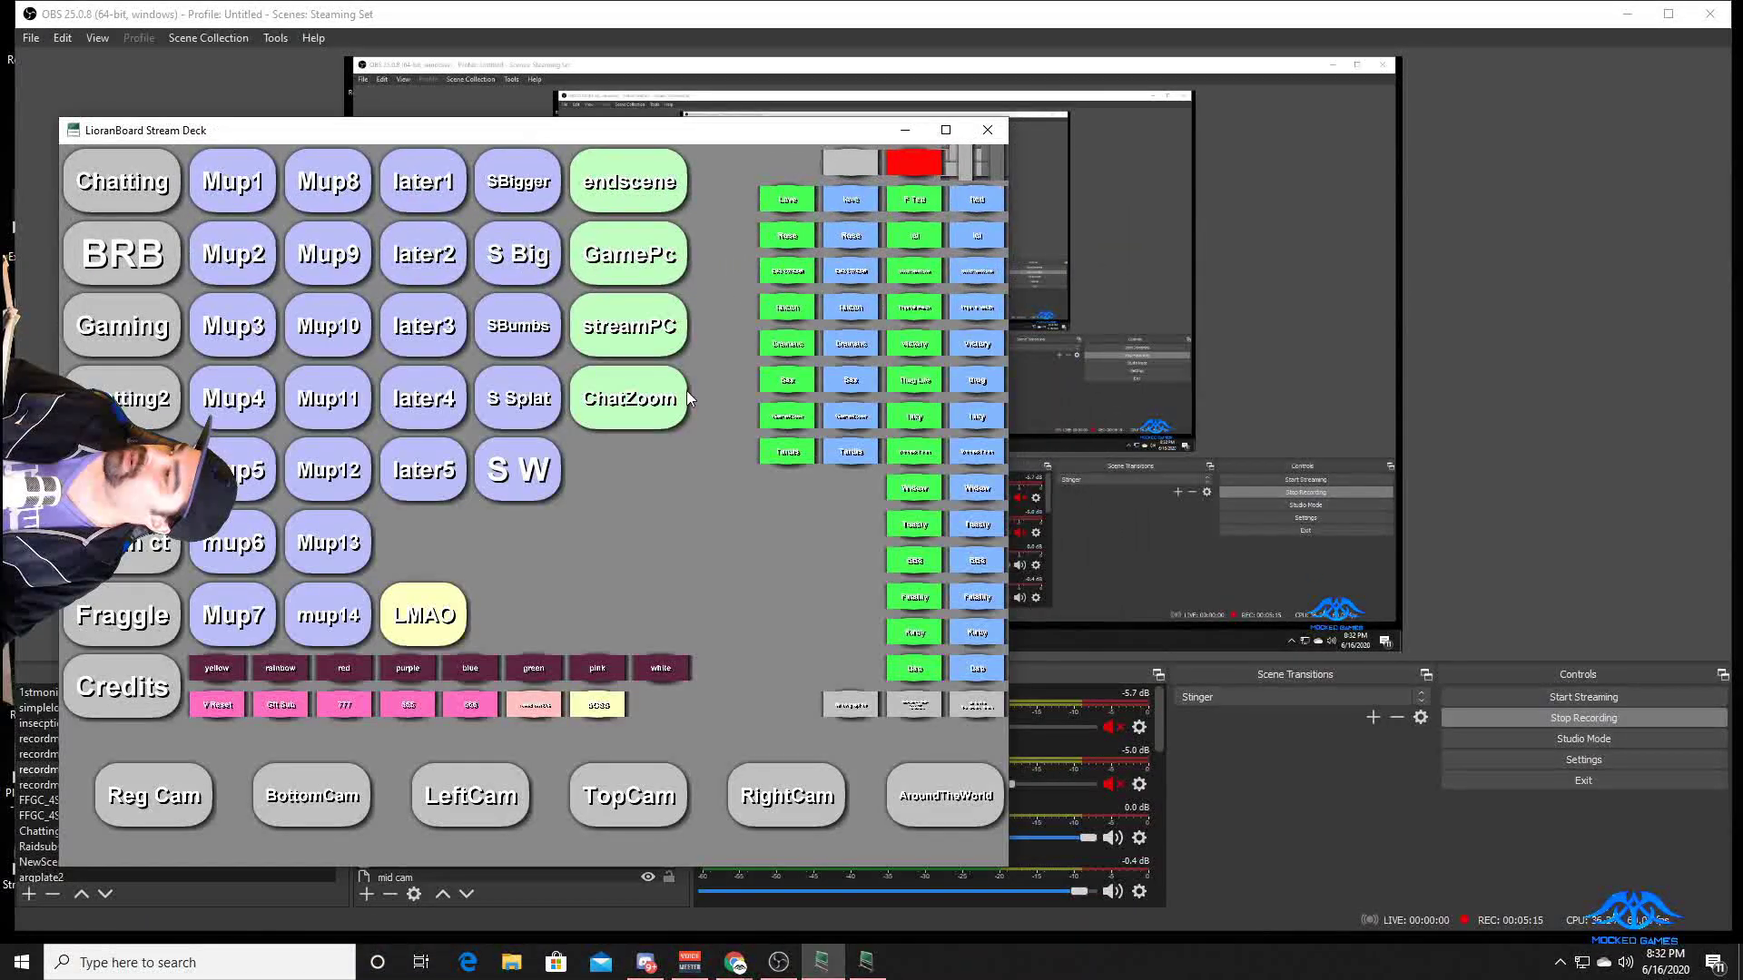
pyautogui.click(660, 803)
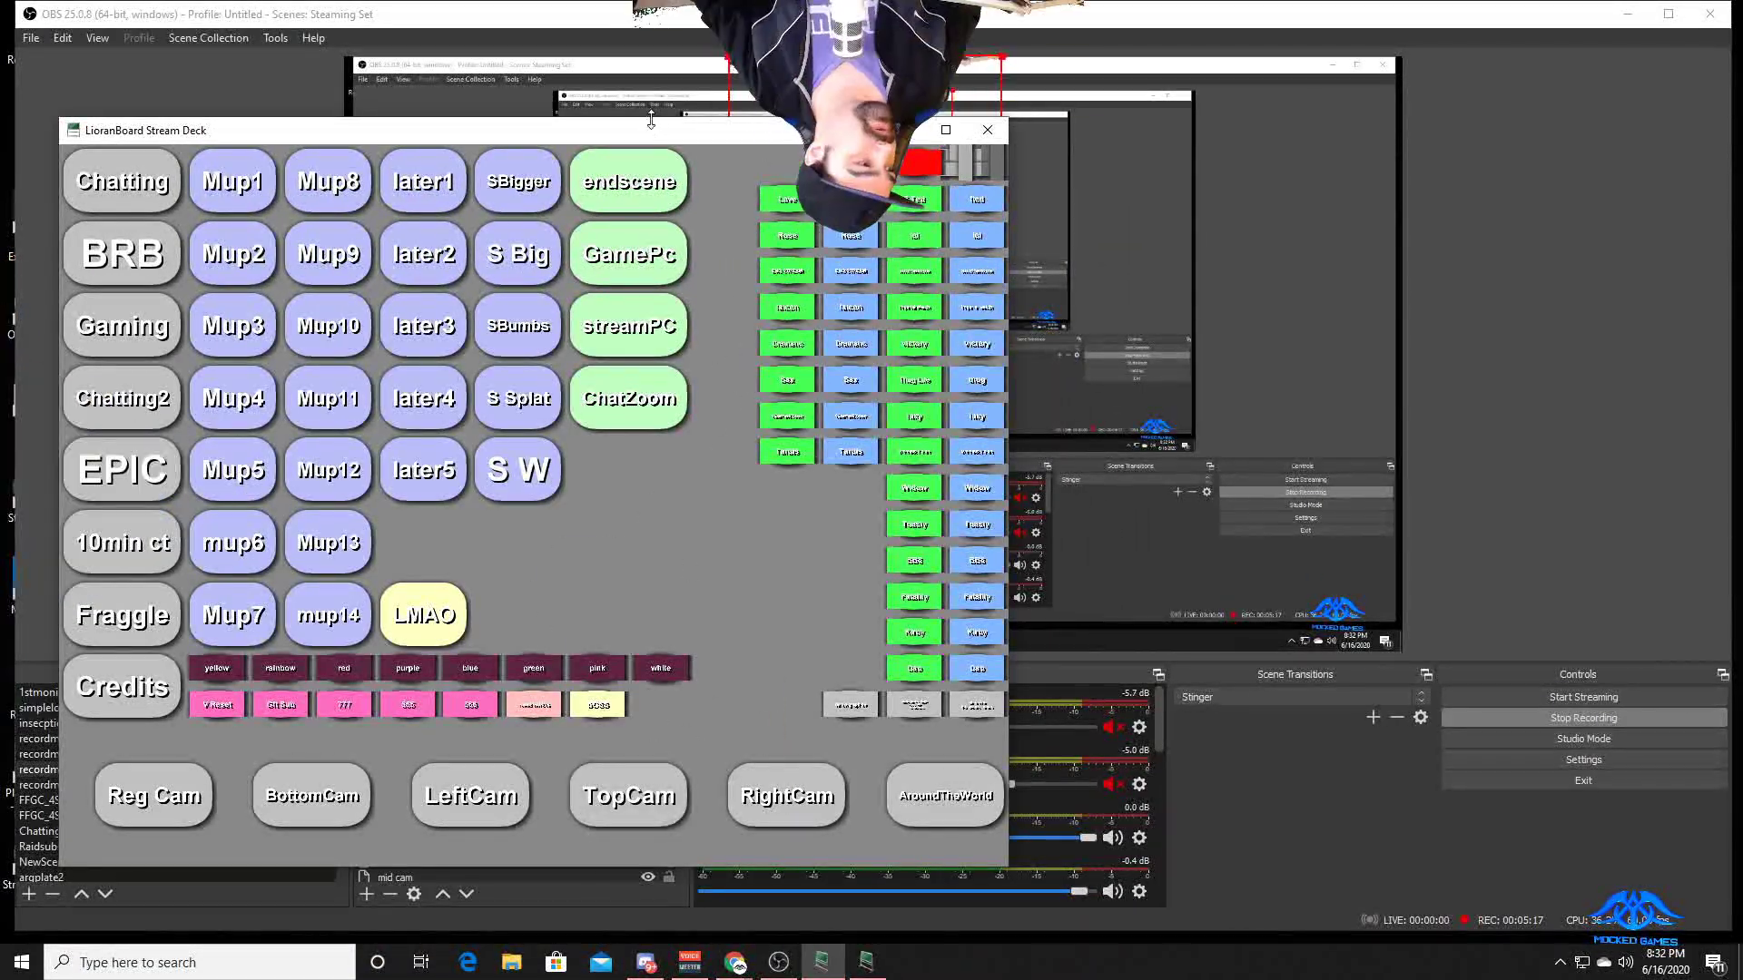
pyautogui.moveTo(585, 130); pyautogui.dragTo(586, 112)
pyautogui.click(785, 777)
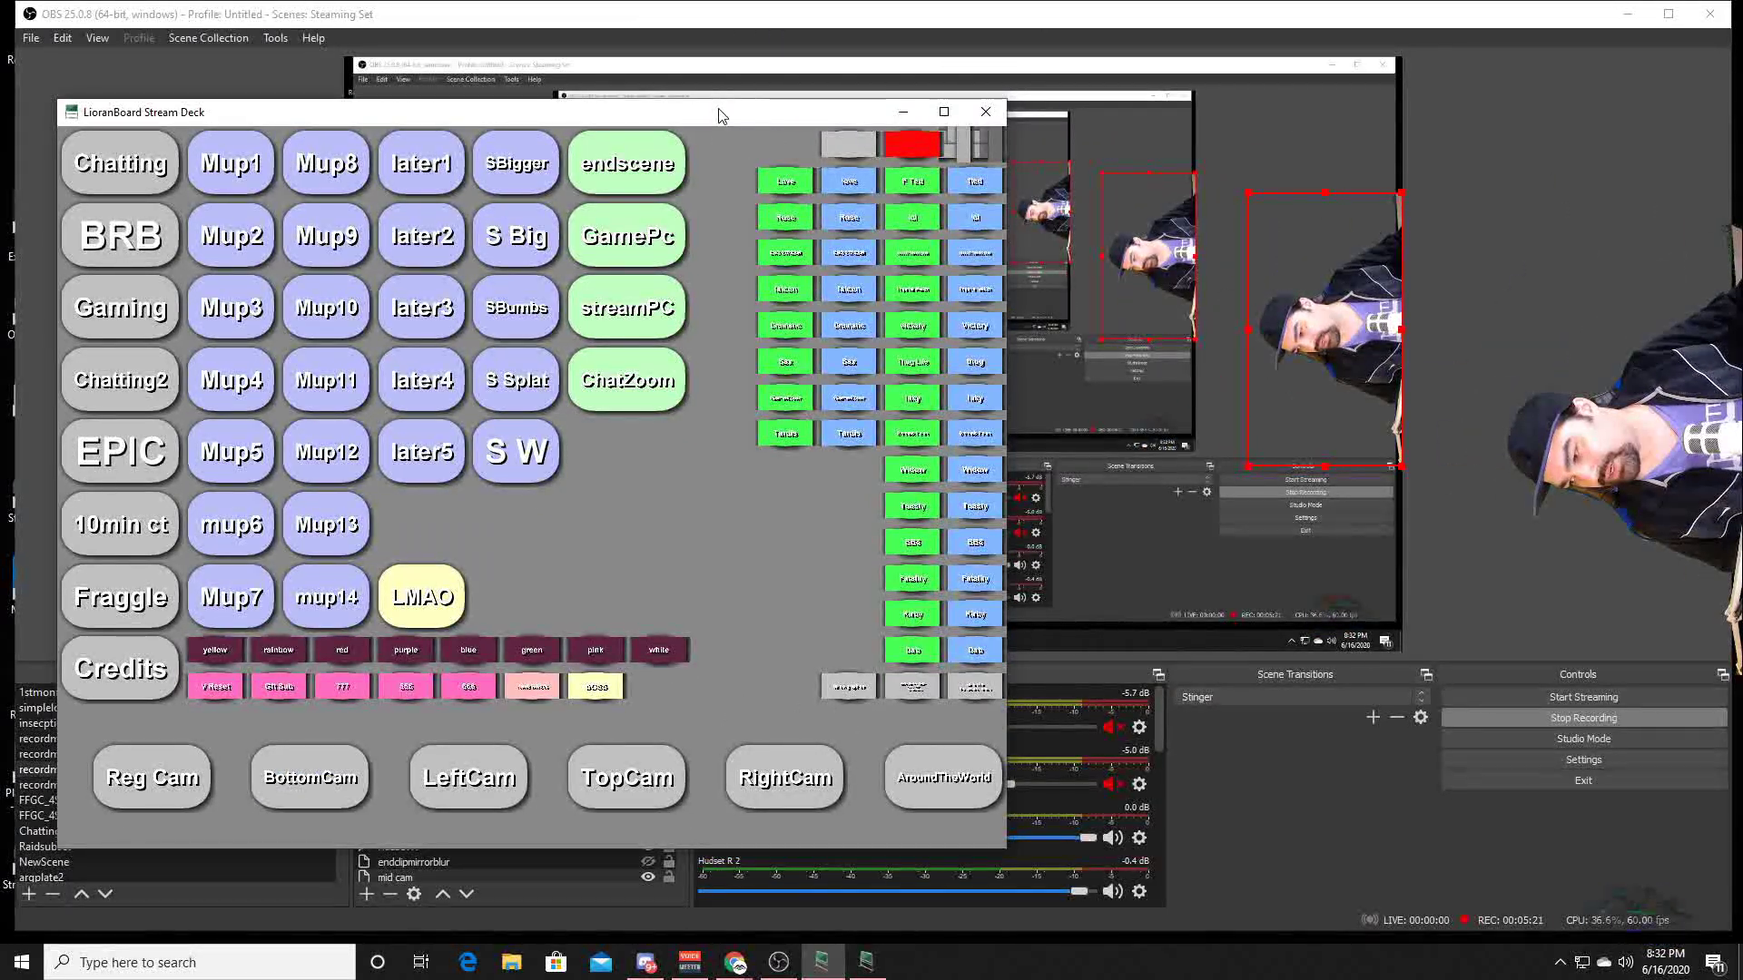
pyautogui.click(725, 72)
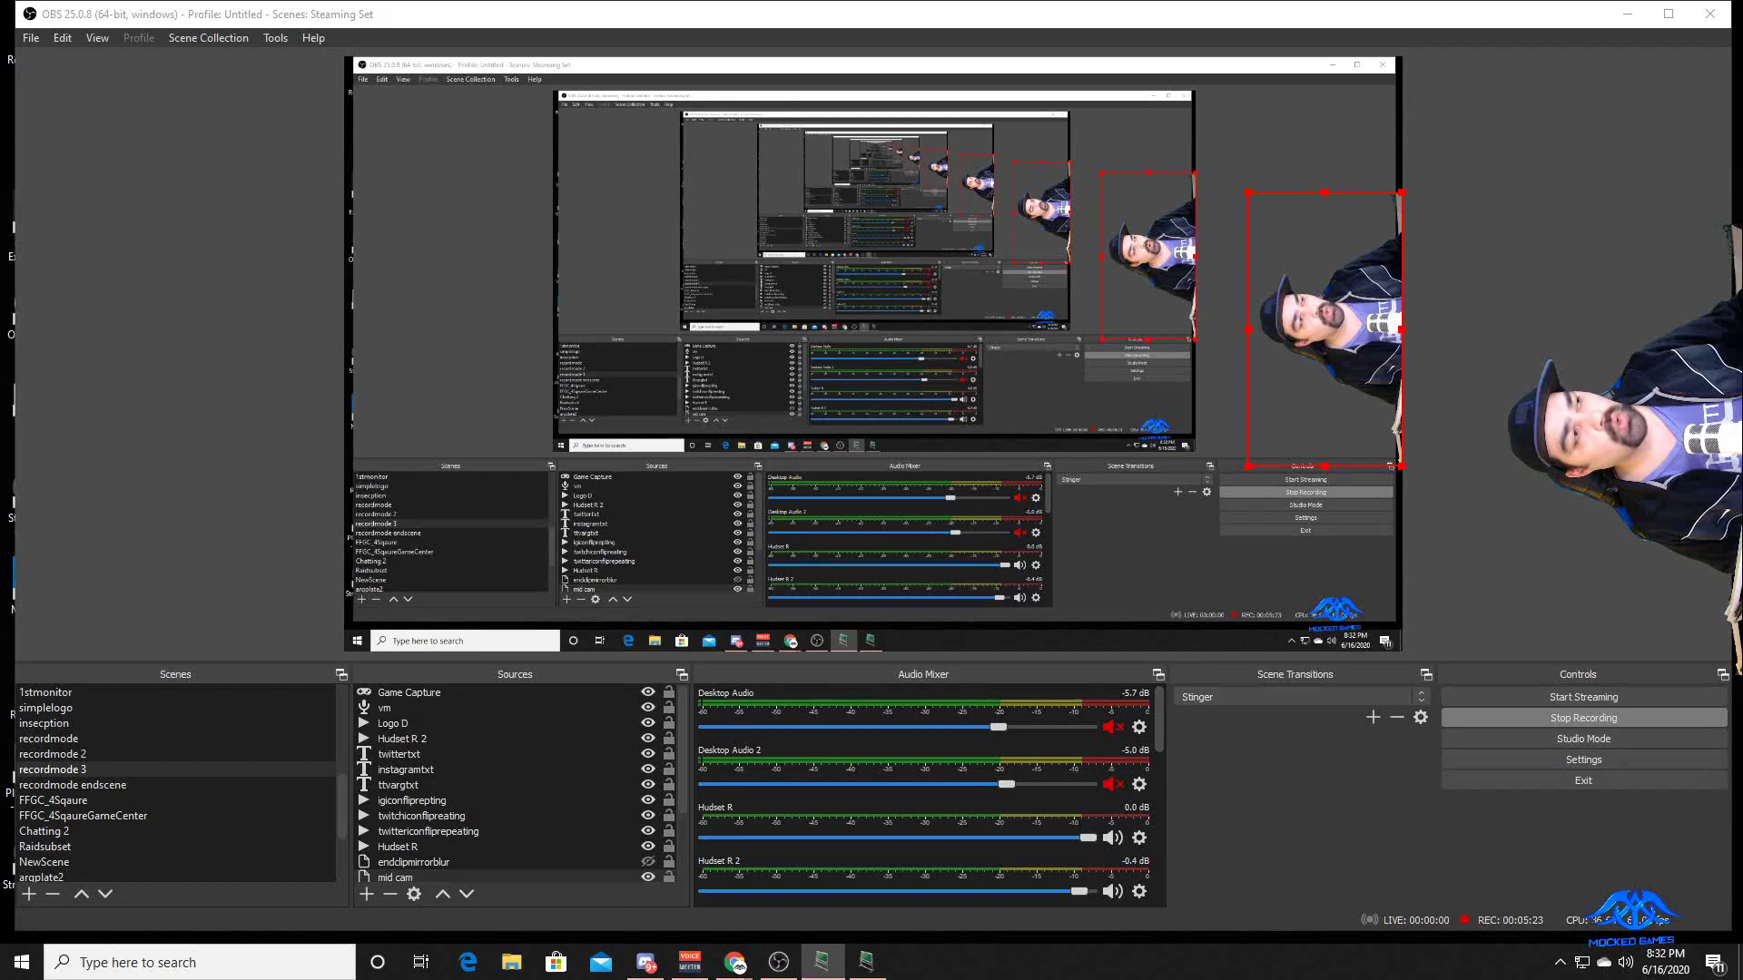